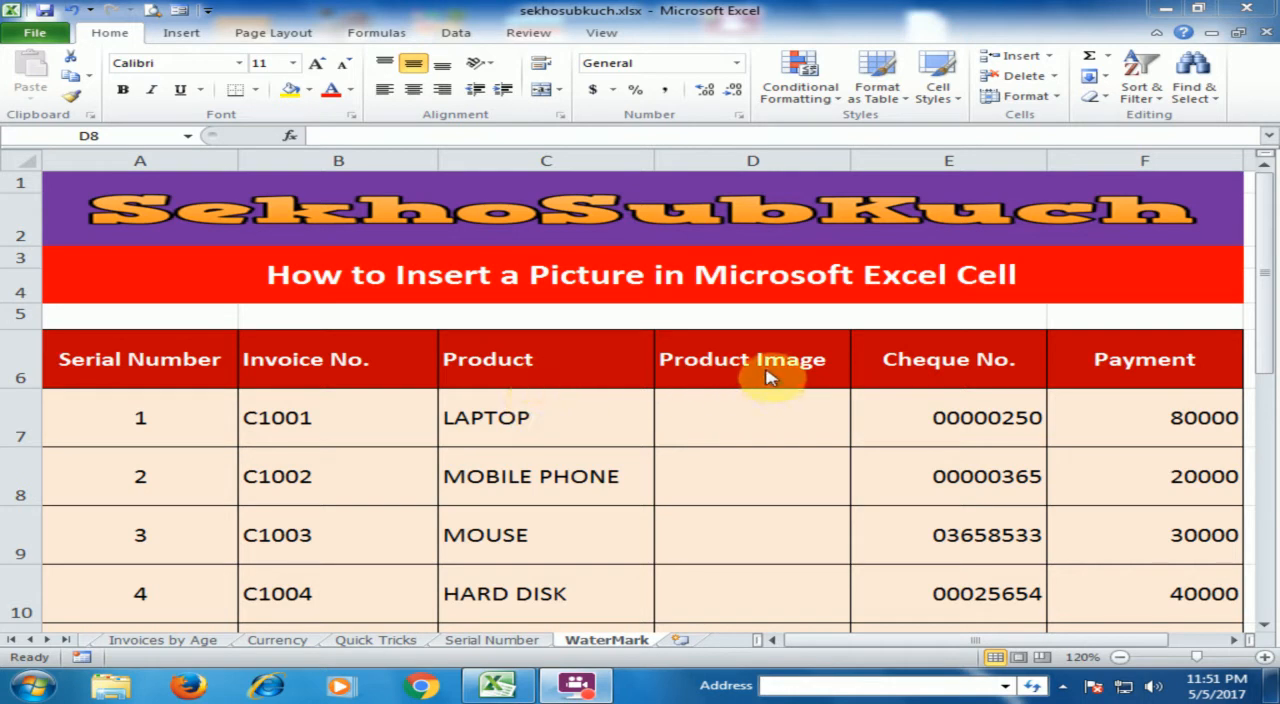
Insert the pictures Laptop.png, Mobile.png and printer.png from the Product folder at cell D8
click(577, 424)
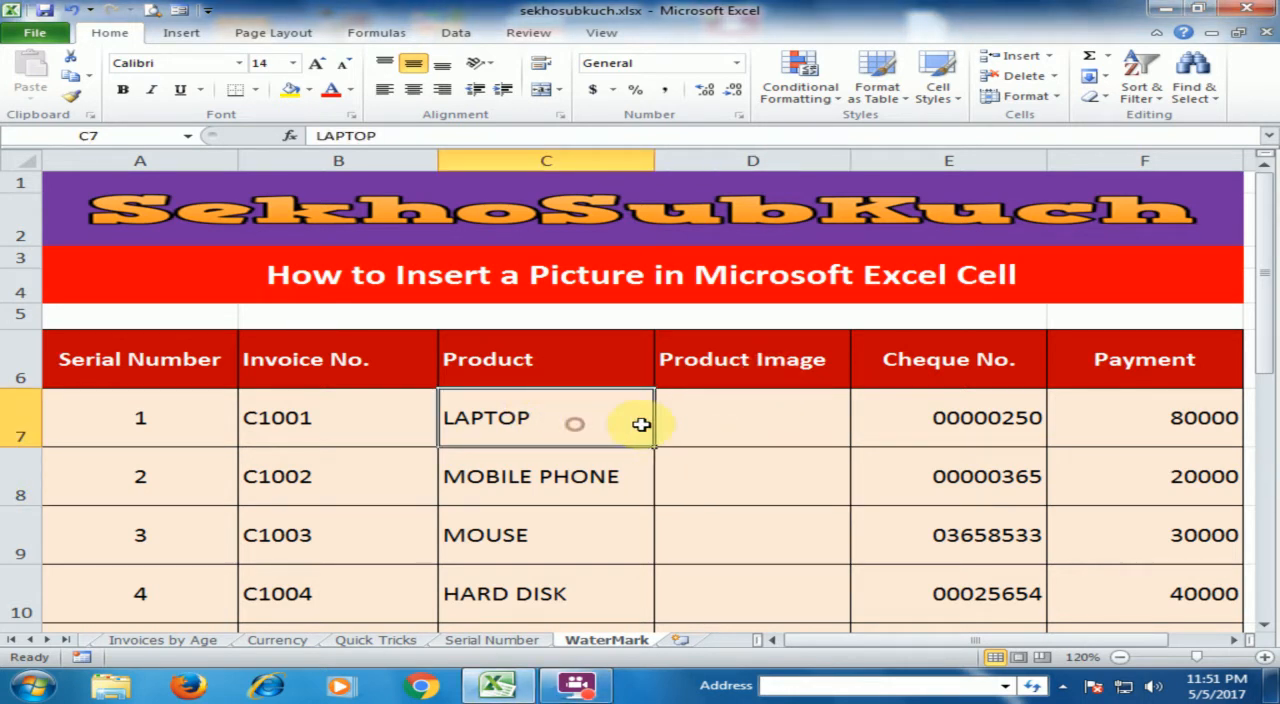
click(751, 417)
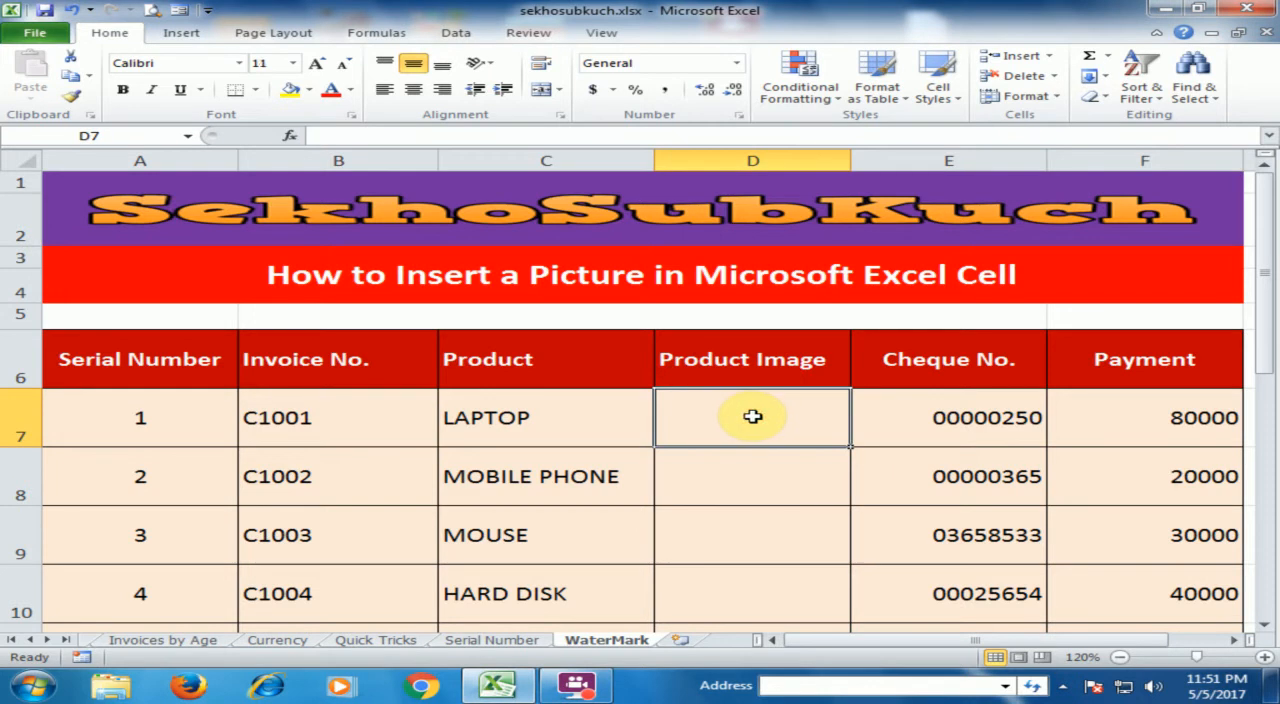
click(738, 483)
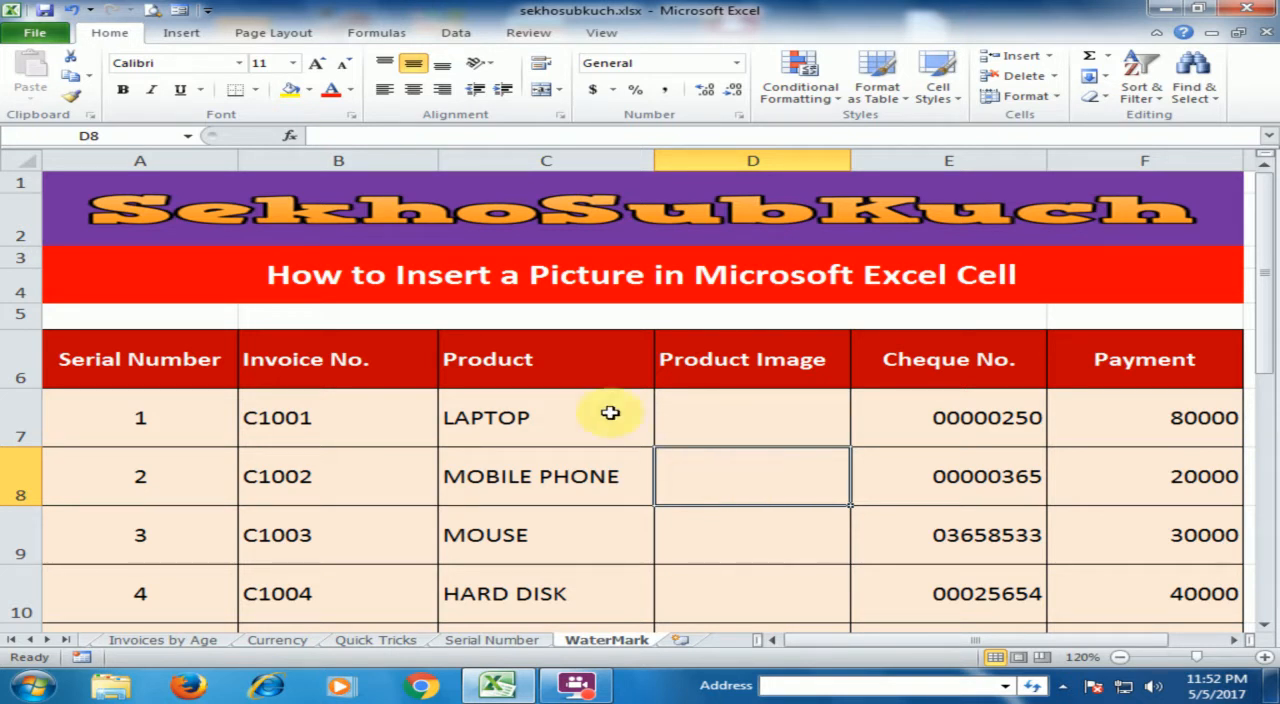
click(170, 36)
click(172, 76)
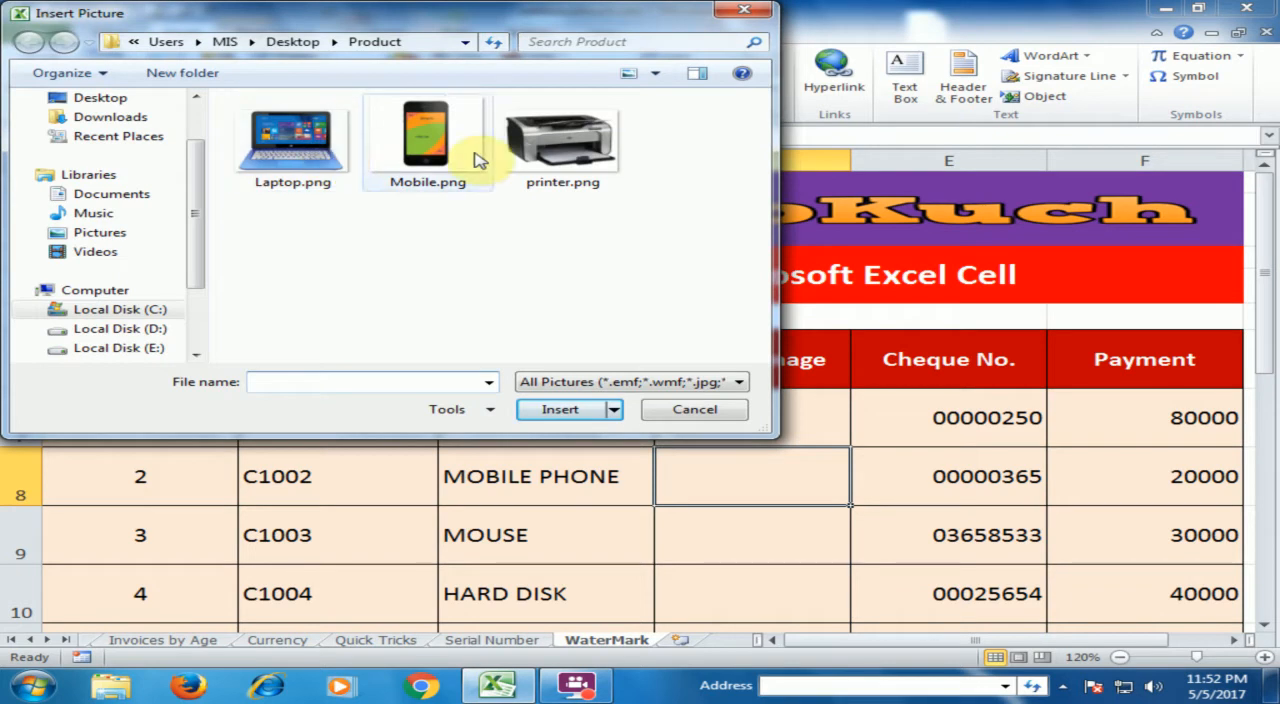
drag(714, 138, 265, 192)
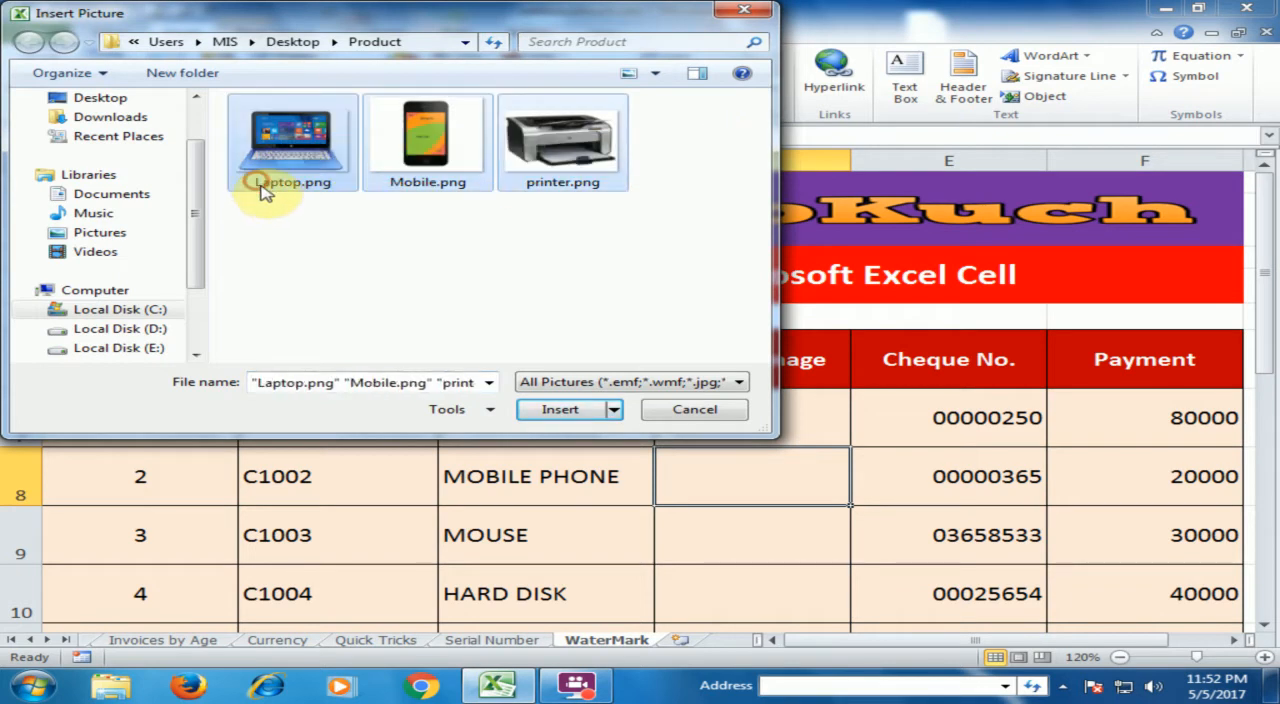
click(587, 412)
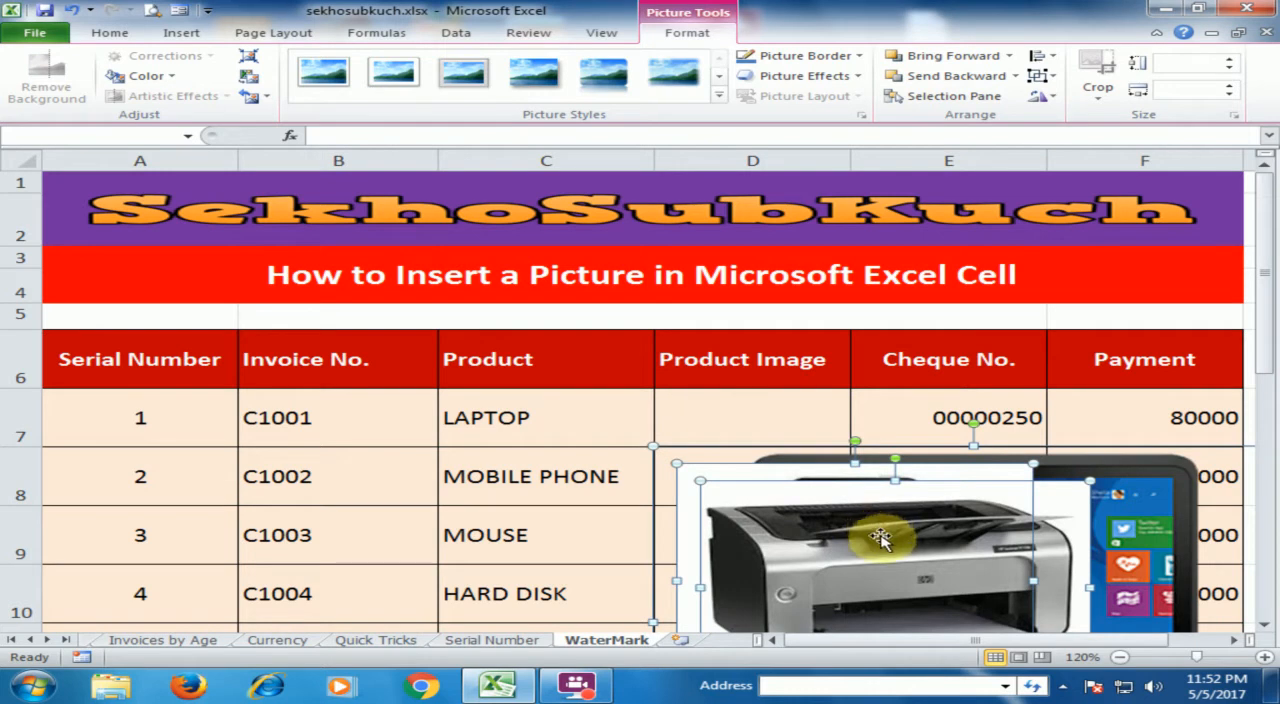
Shrink the printer picture to about 0.72" by 0.96" and the mobile phone picture to about 1.1" by 1.22", moving both aside
click(725, 432)
drag(840, 530, 320, 431)
drag(541, 398, 286, 539)
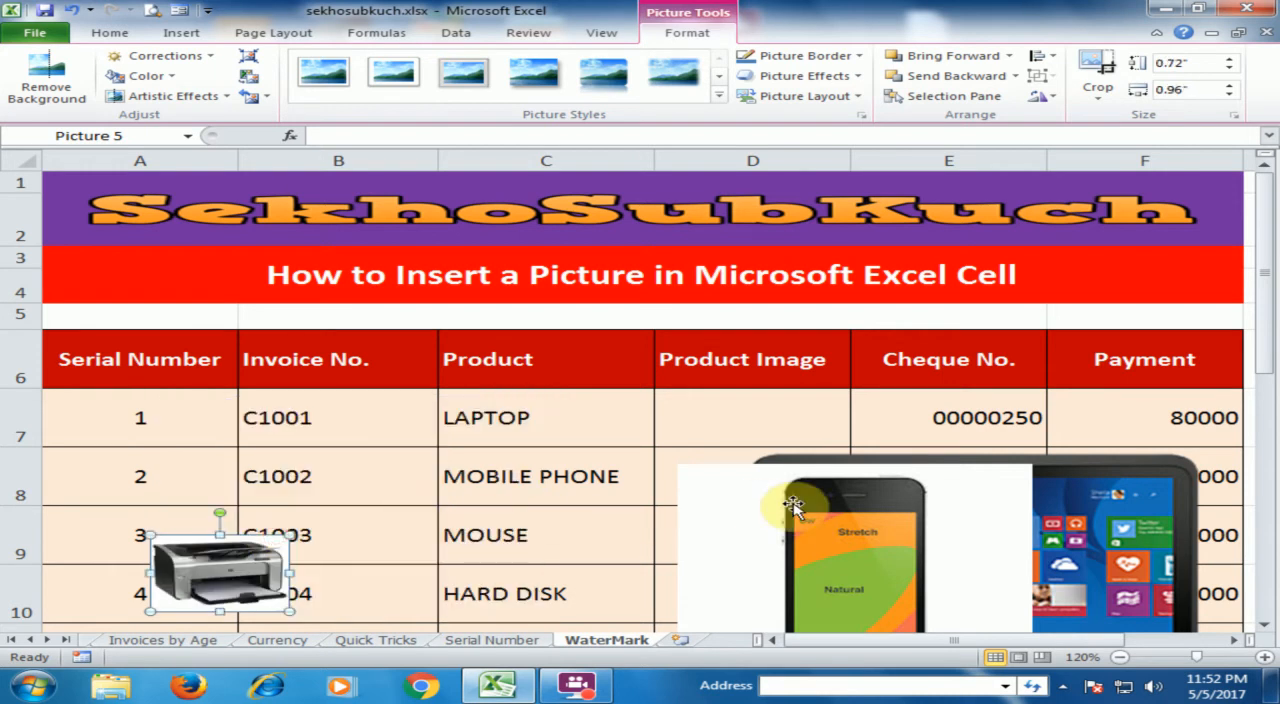
click(838, 508)
drag(1033, 464, 406, 364)
Shrink the laptop picture to about 0.72" high by 0.96" wide and place it over cell D7 in the LAPTOP row
drag(896, 500, 724, 350)
drag(1122, 295, 720, 518)
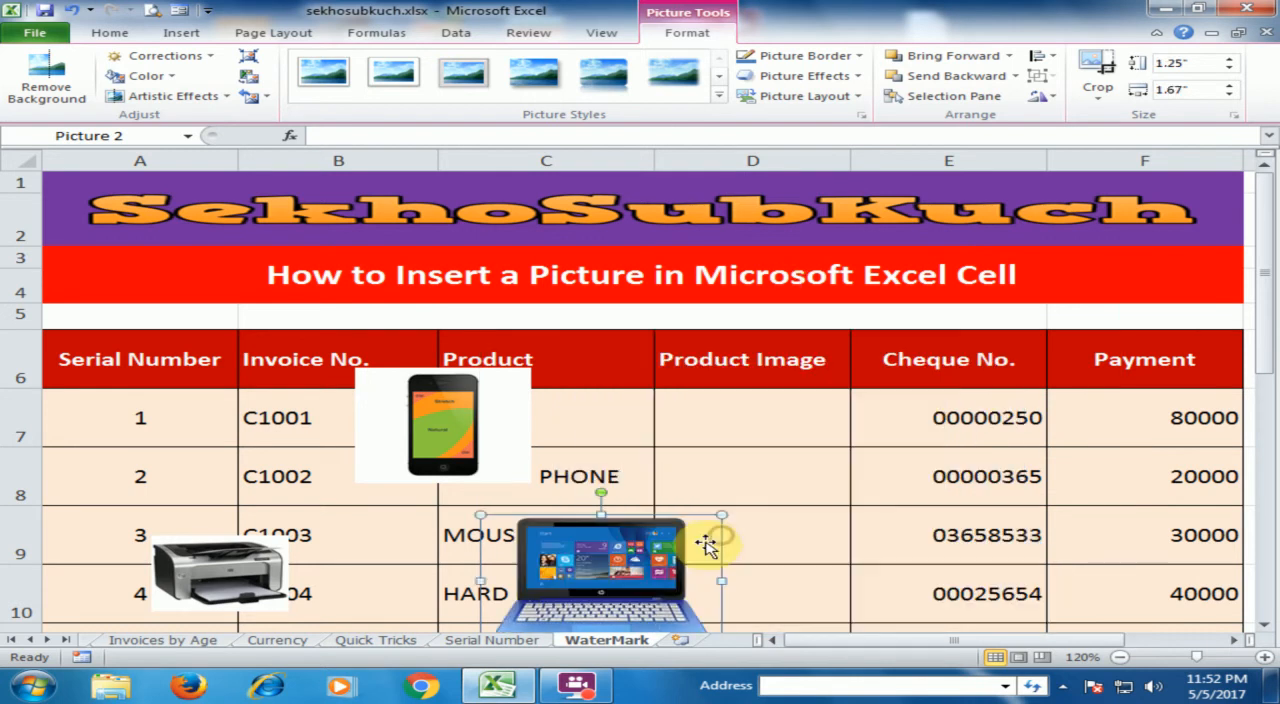
drag(596, 585, 794, 398)
drag(731, 437, 760, 417)
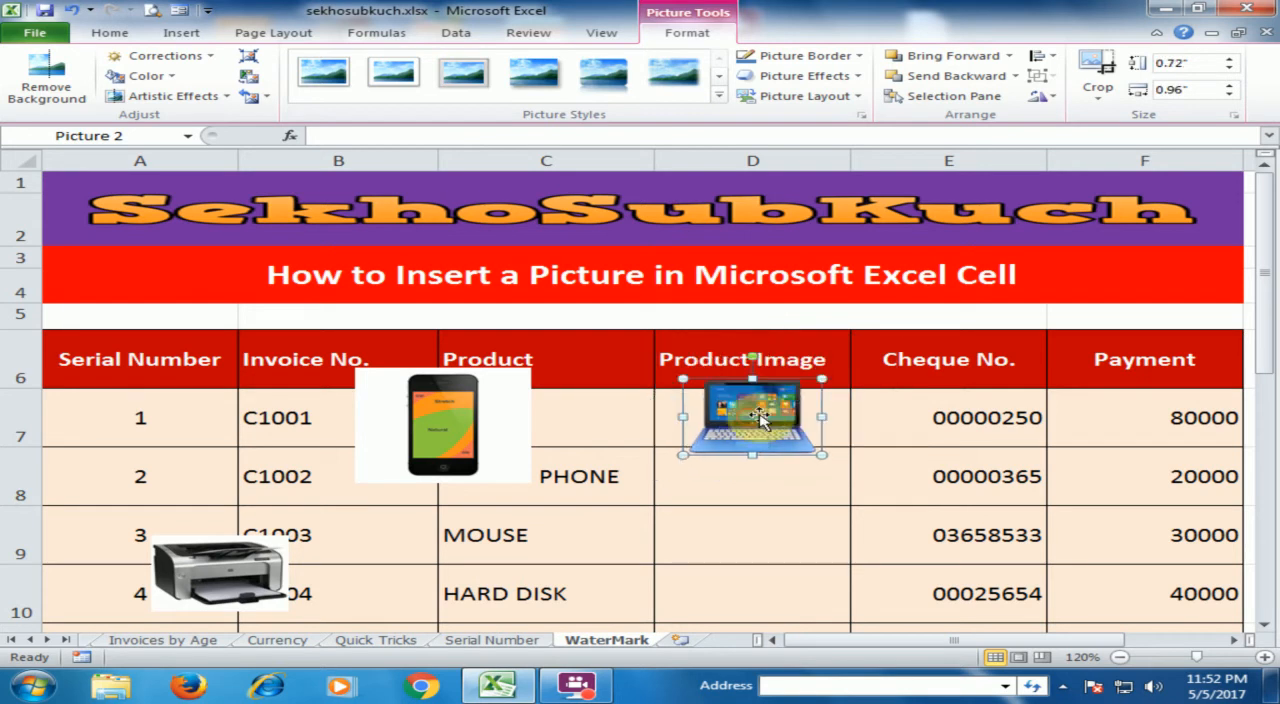
Reduce the laptop picture's height to about 0.52" and position it within cell D7
click(826, 372)
click(778, 410)
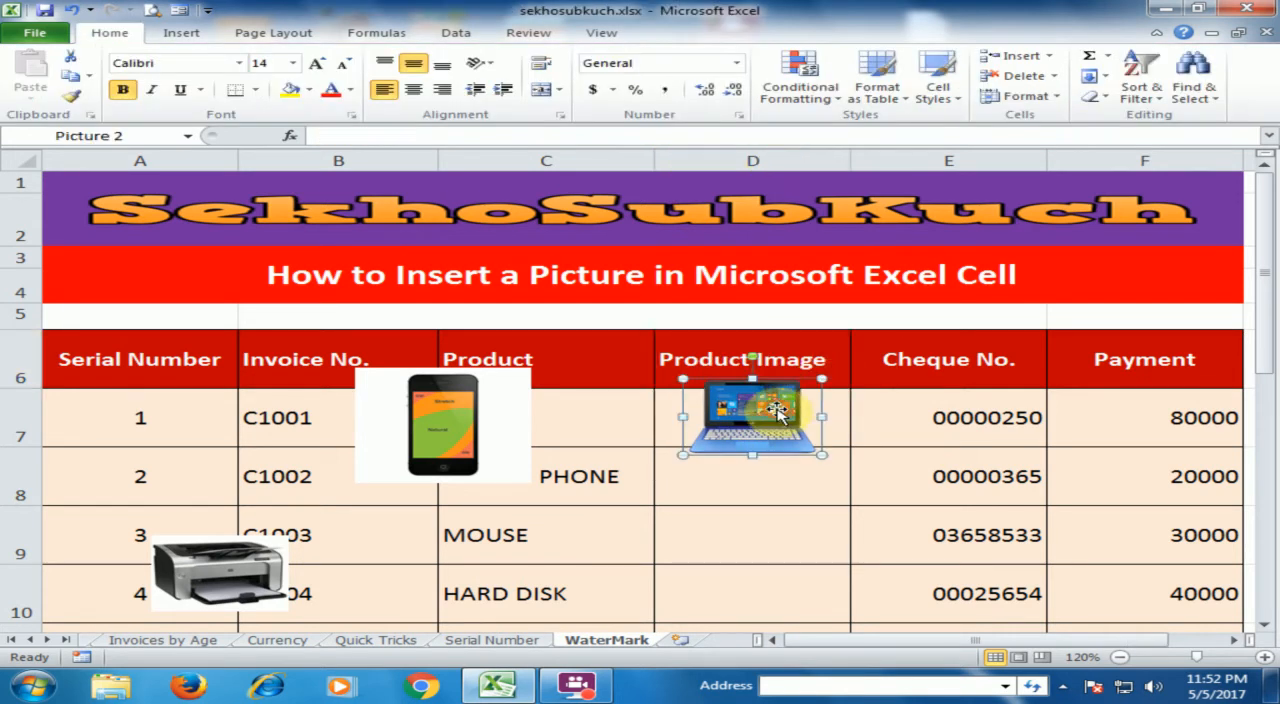
drag(755, 378, 769, 402)
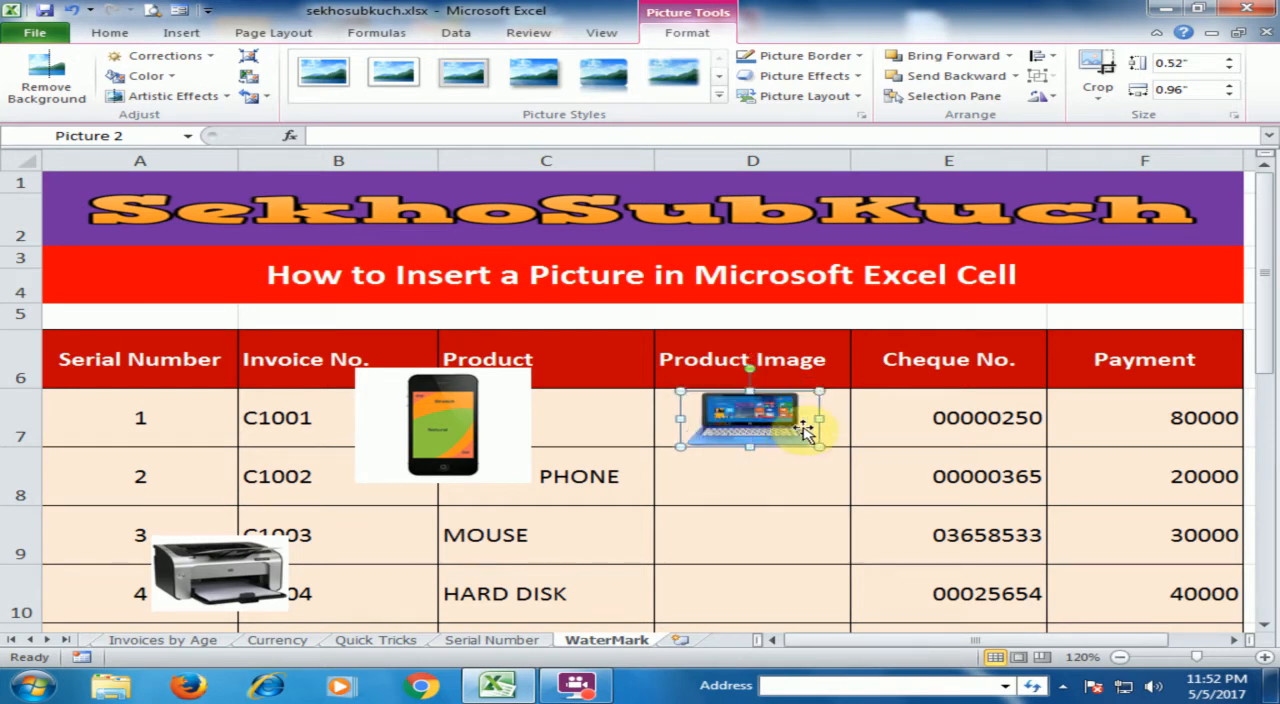
click(758, 477)
click(738, 442)
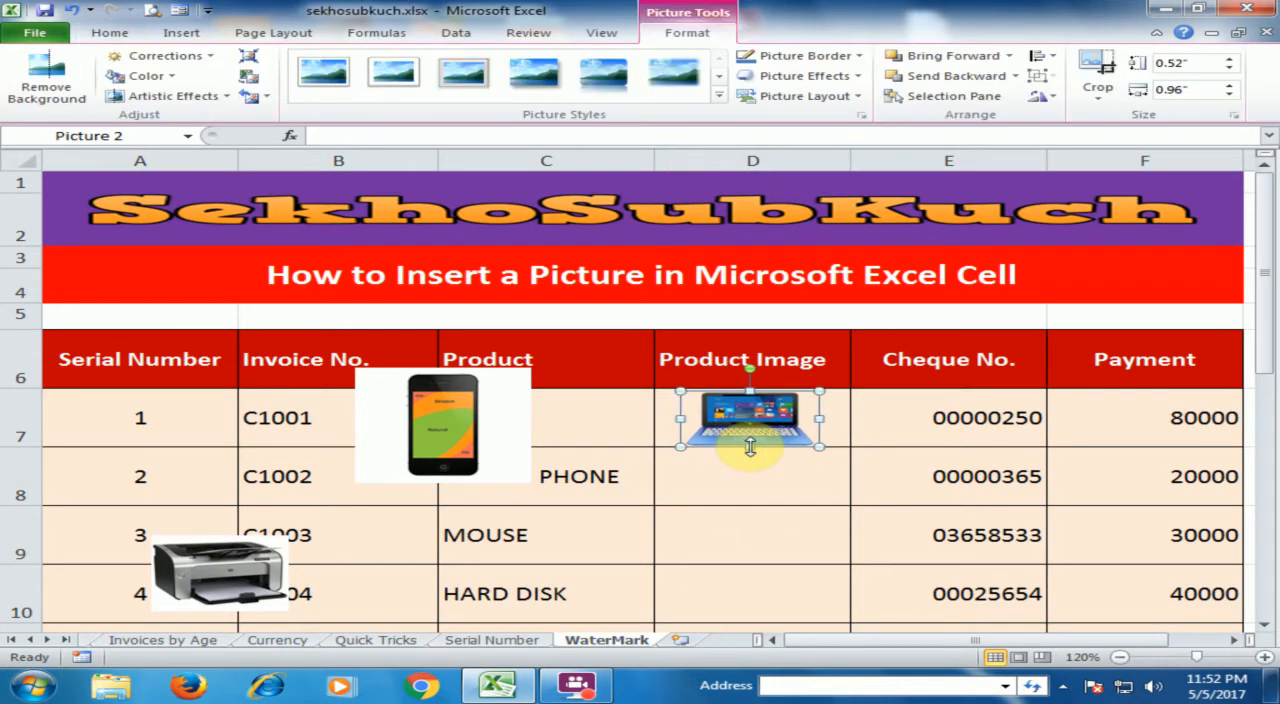
click(729, 476)
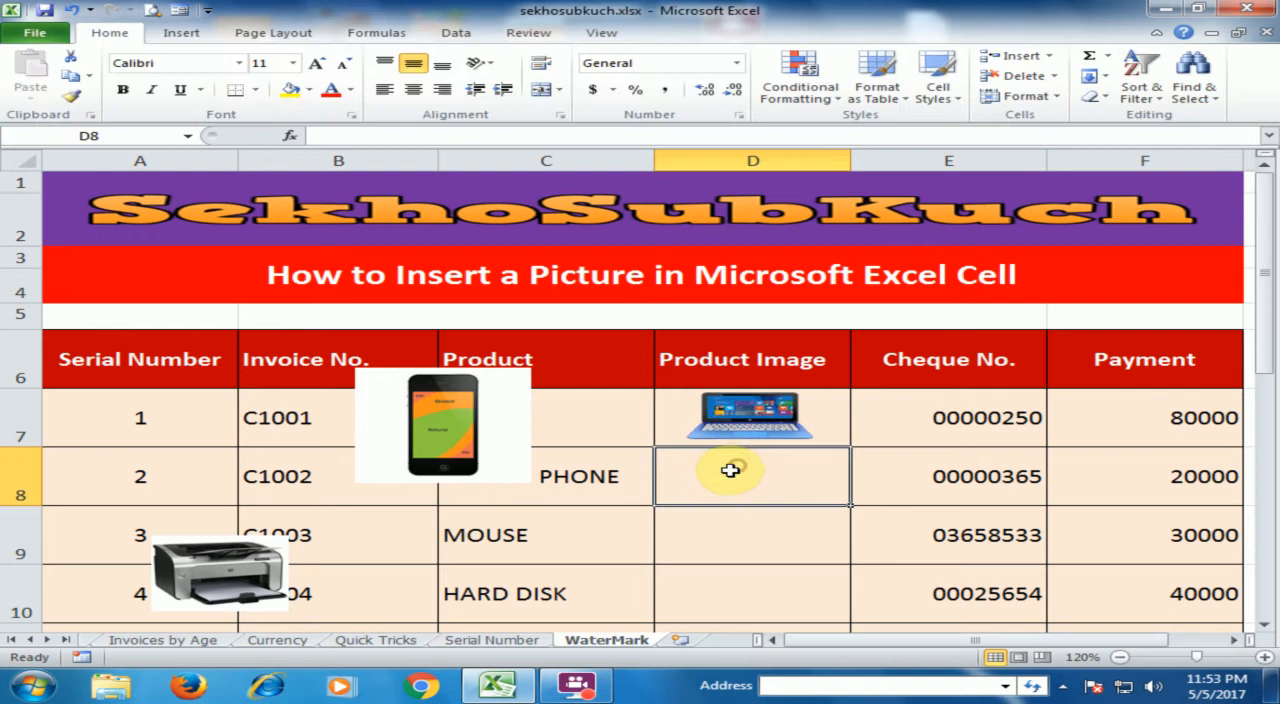
Move the mobile phone picture toward the Product Image column and crop the white margins on all four sides, to about 0.49" wide
drag(502, 417, 743, 500)
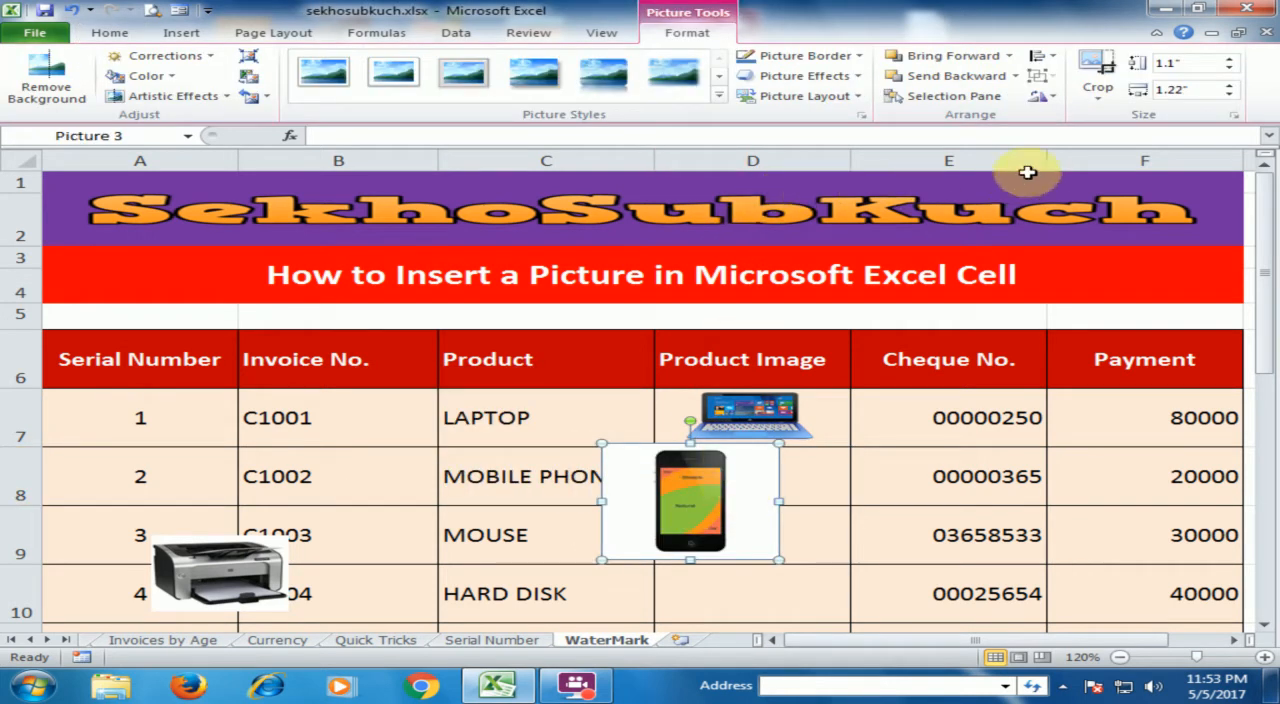
click(1097, 92)
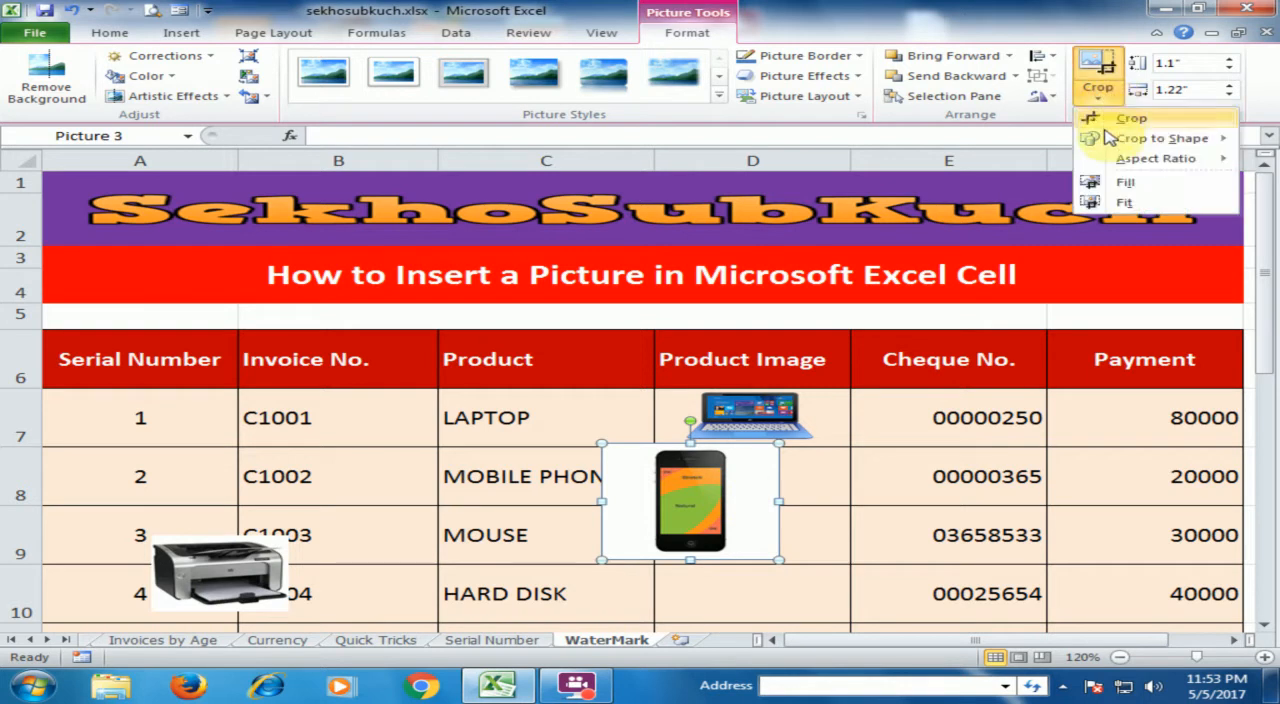
click(1105, 120)
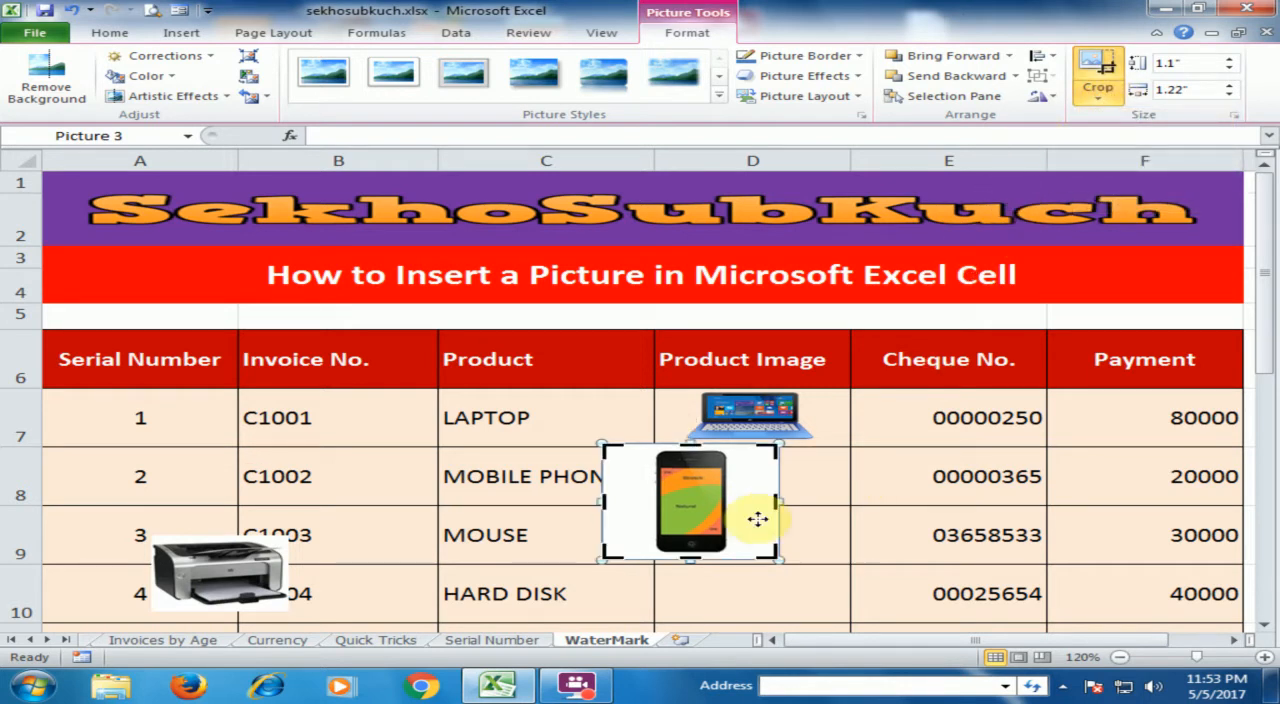
drag(772, 502, 724, 508)
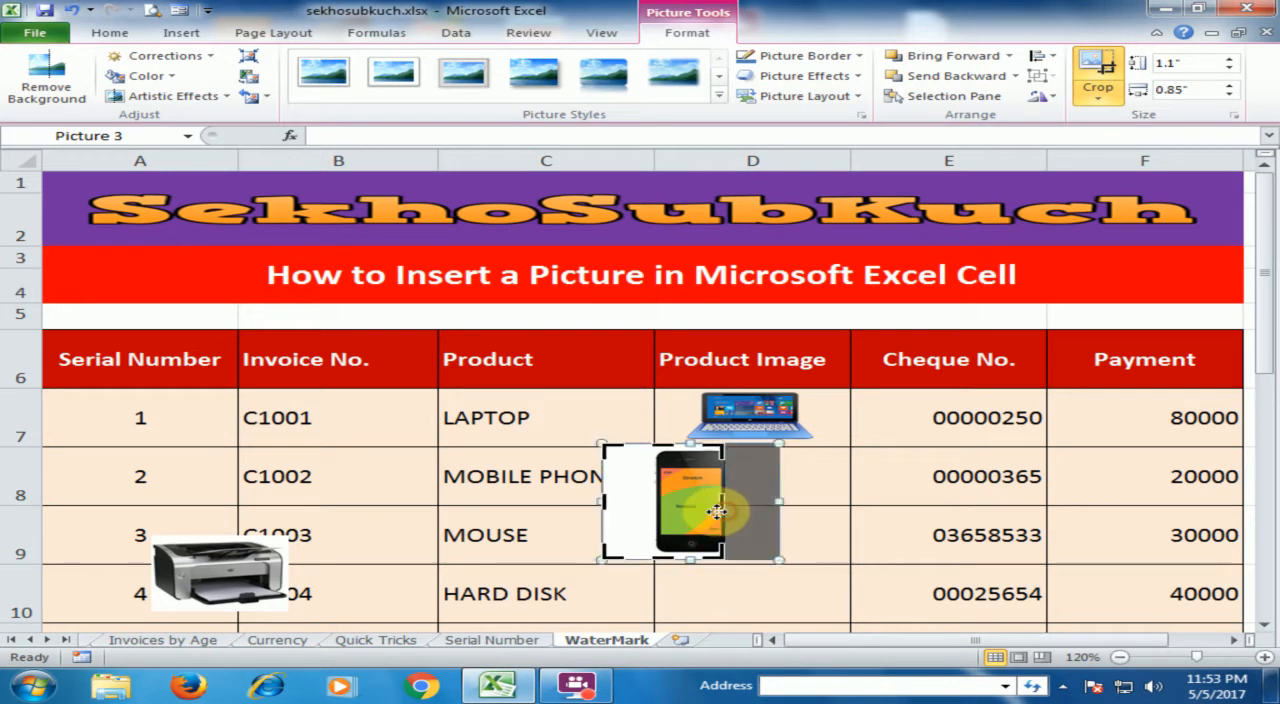
drag(601, 502, 651, 486)
drag(700, 443, 691, 452)
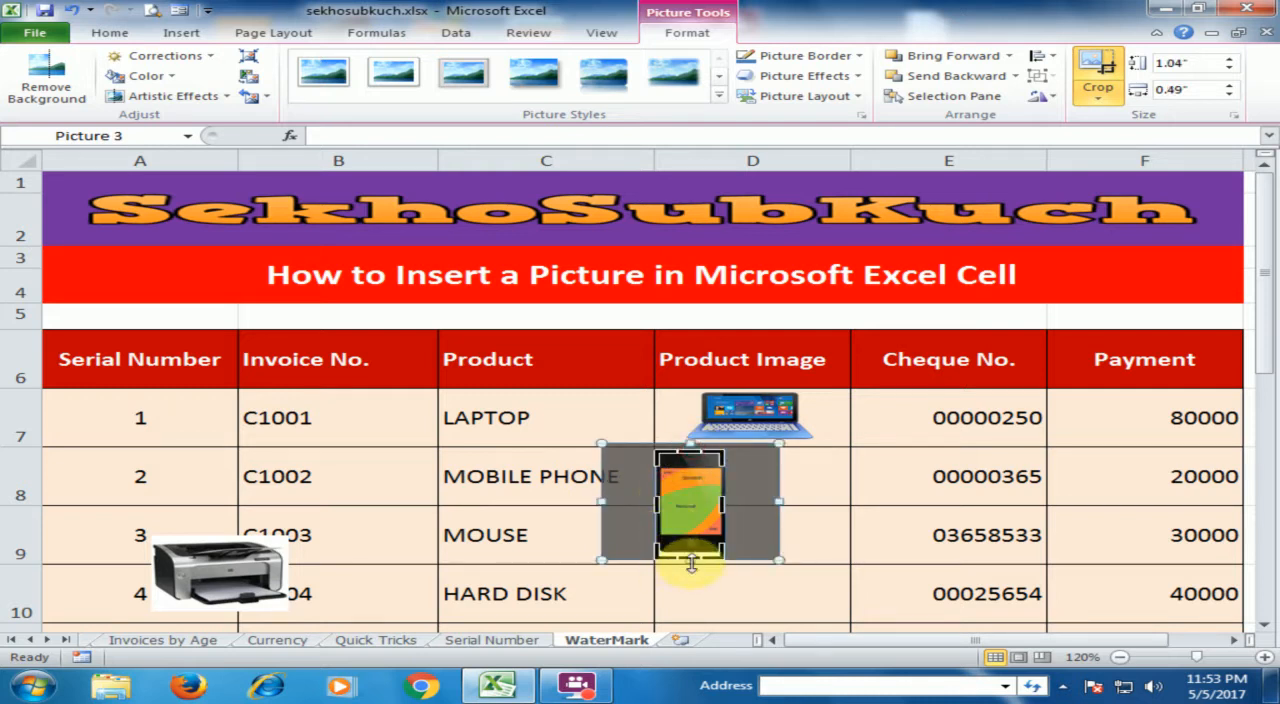
drag(691, 562, 690, 550)
click(771, 509)
Resize the cropped mobile phone picture to about 0.47" high by 0.23" wide and place it inside cell D8
double_click(729, 492)
drag(727, 451, 735, 479)
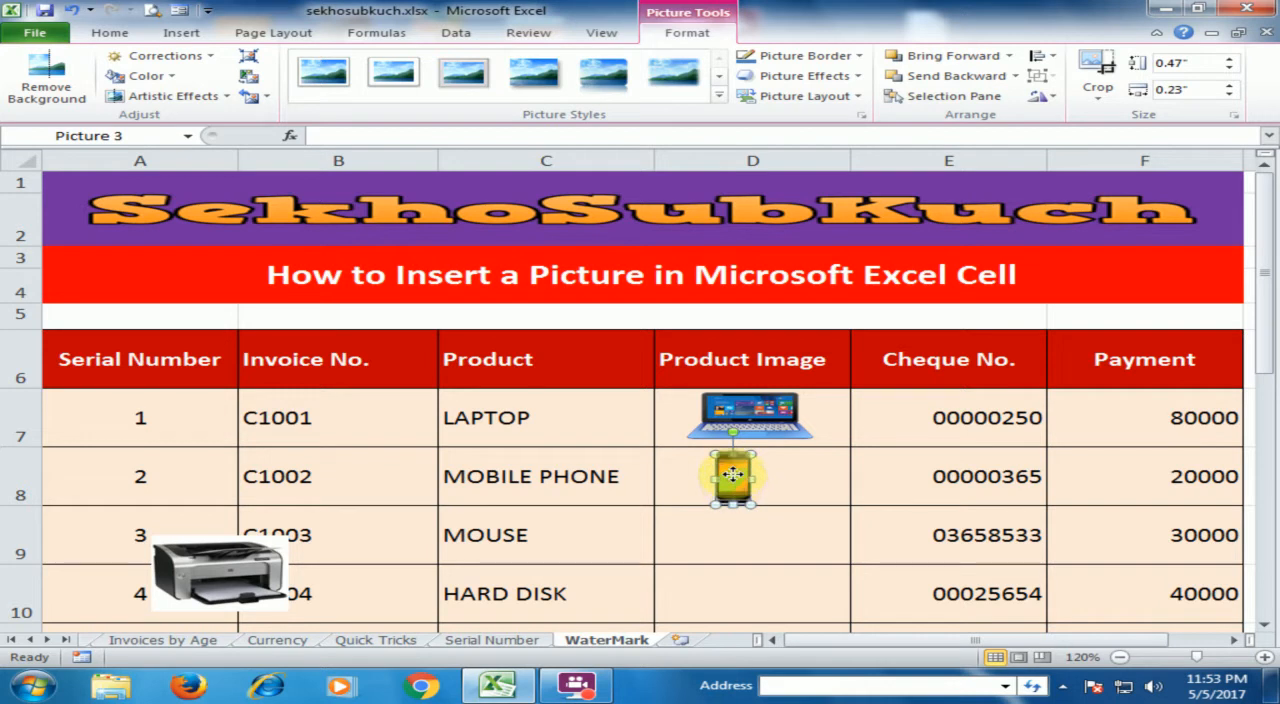
click(695, 533)
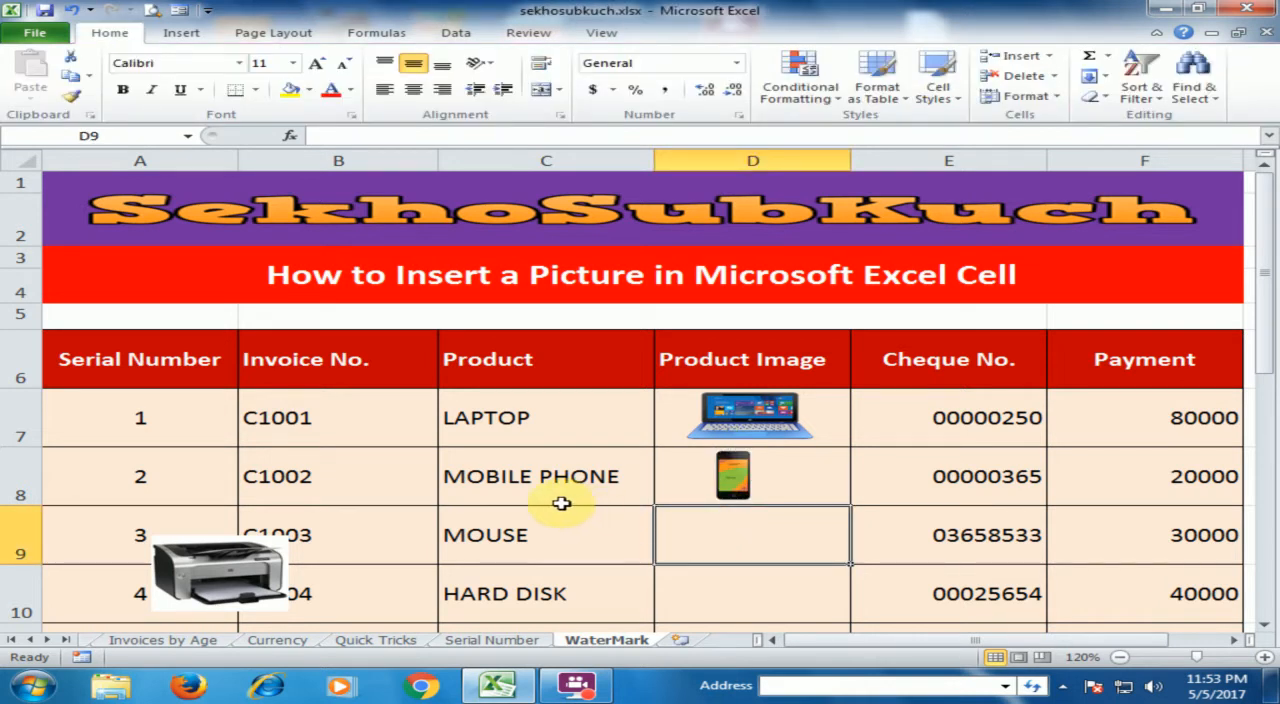
Move the printer picture into cell D11 in the PRINTER row and shrink it to about 0.48" high by 0.64" wide
click(907, 545)
scroll(930, 540, down, 2)
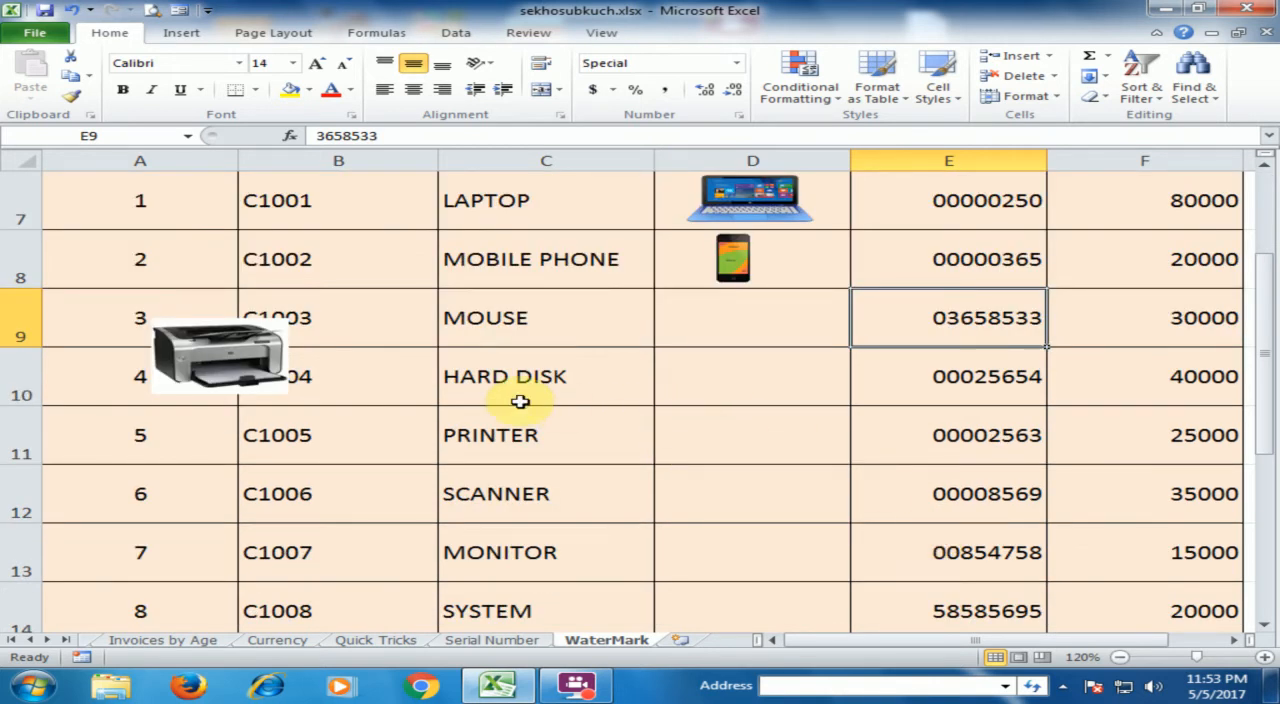
drag(205, 358, 720, 438)
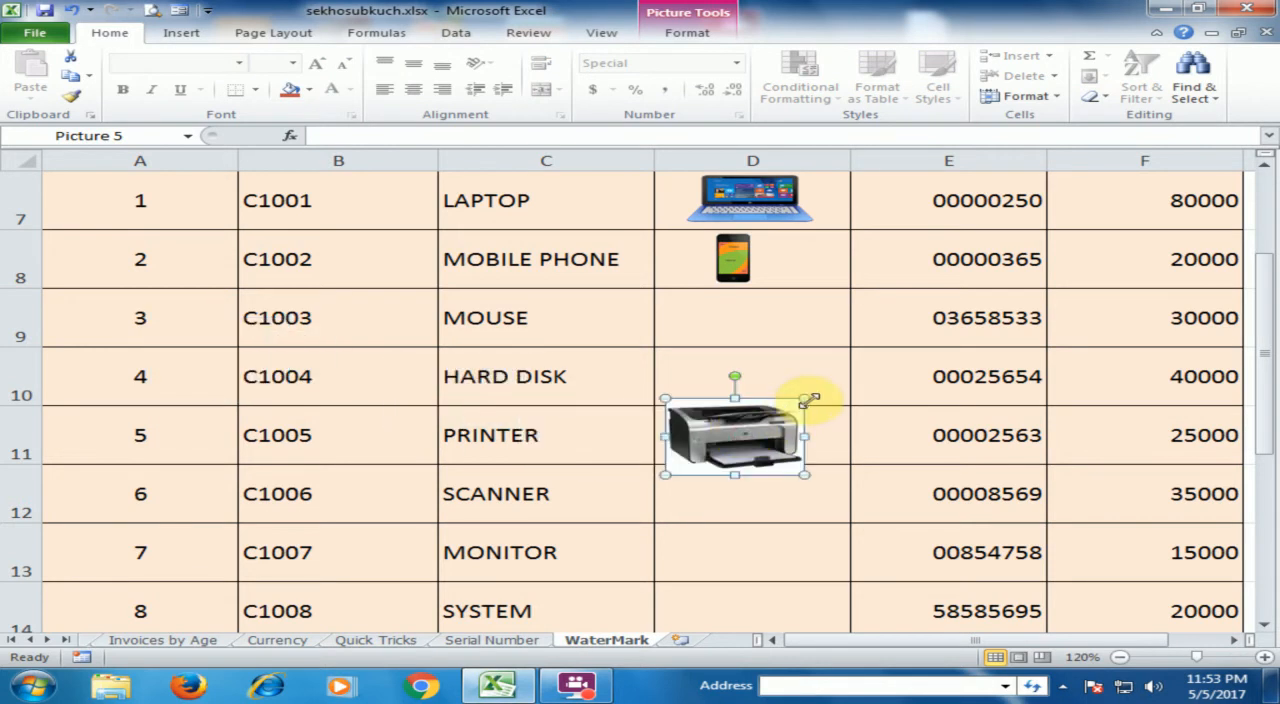
drag(810, 399, 752, 439)
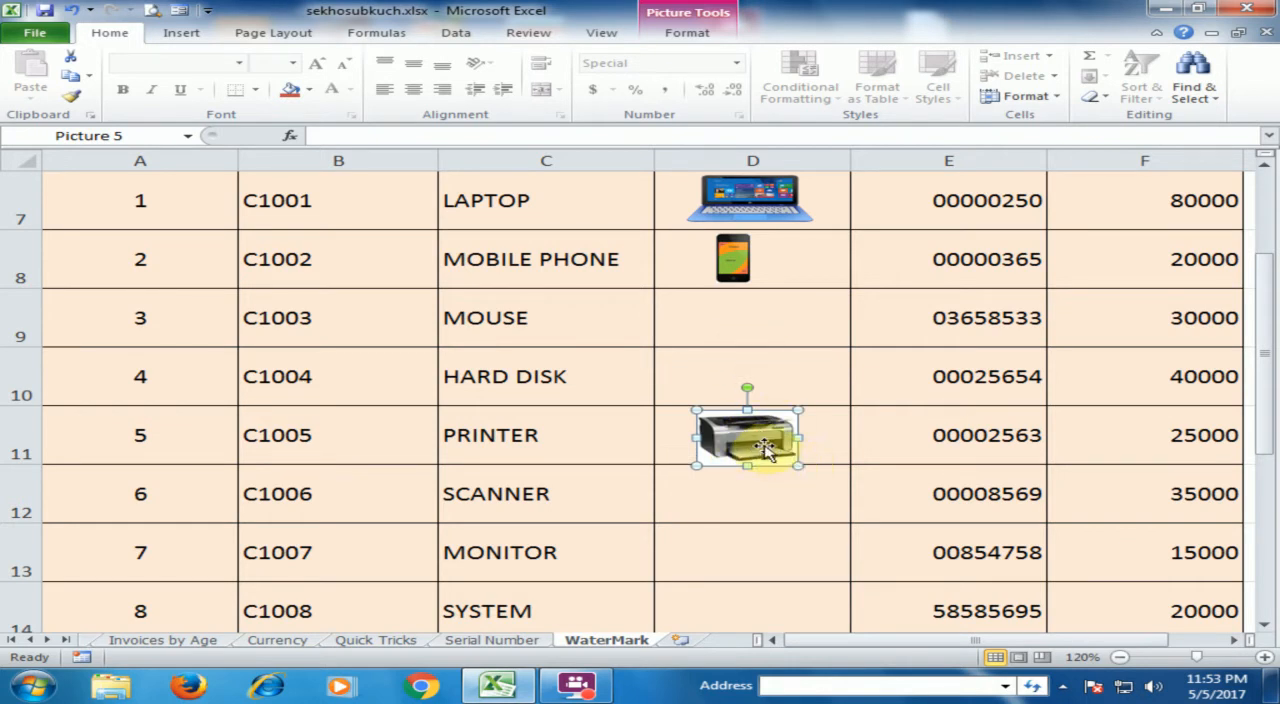
drag(760, 437, 790, 411)
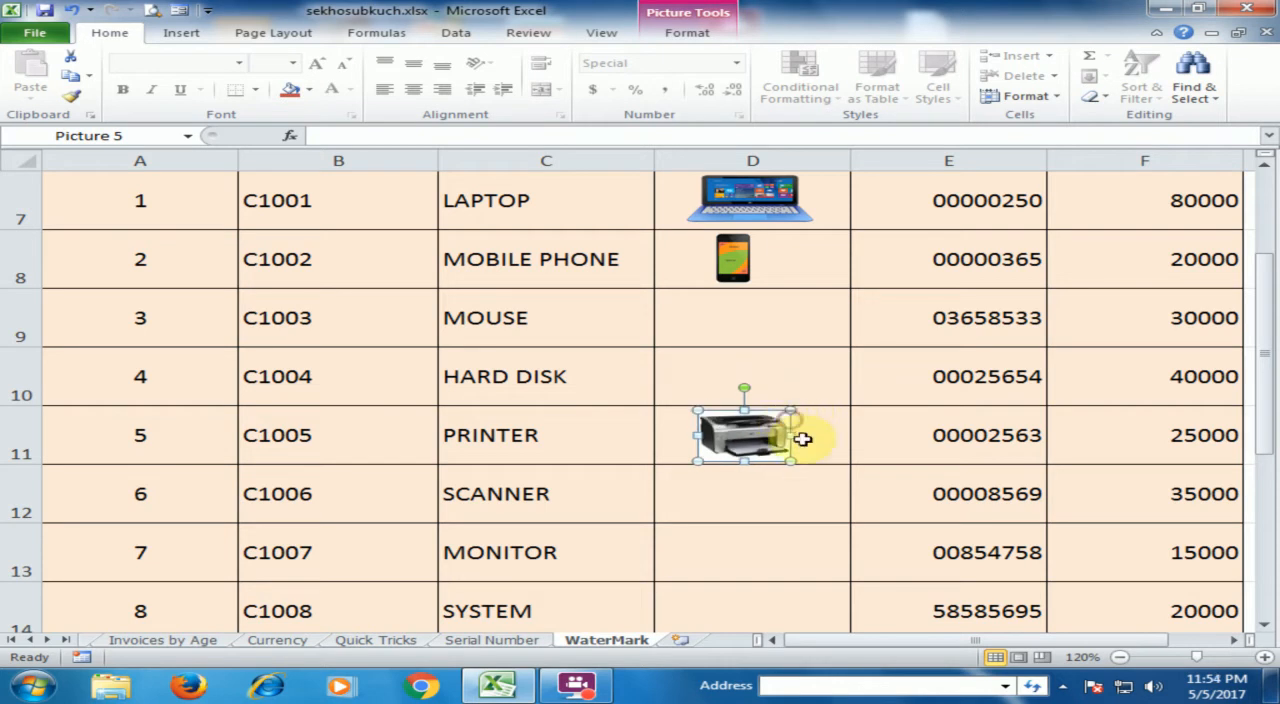
click(790, 492)
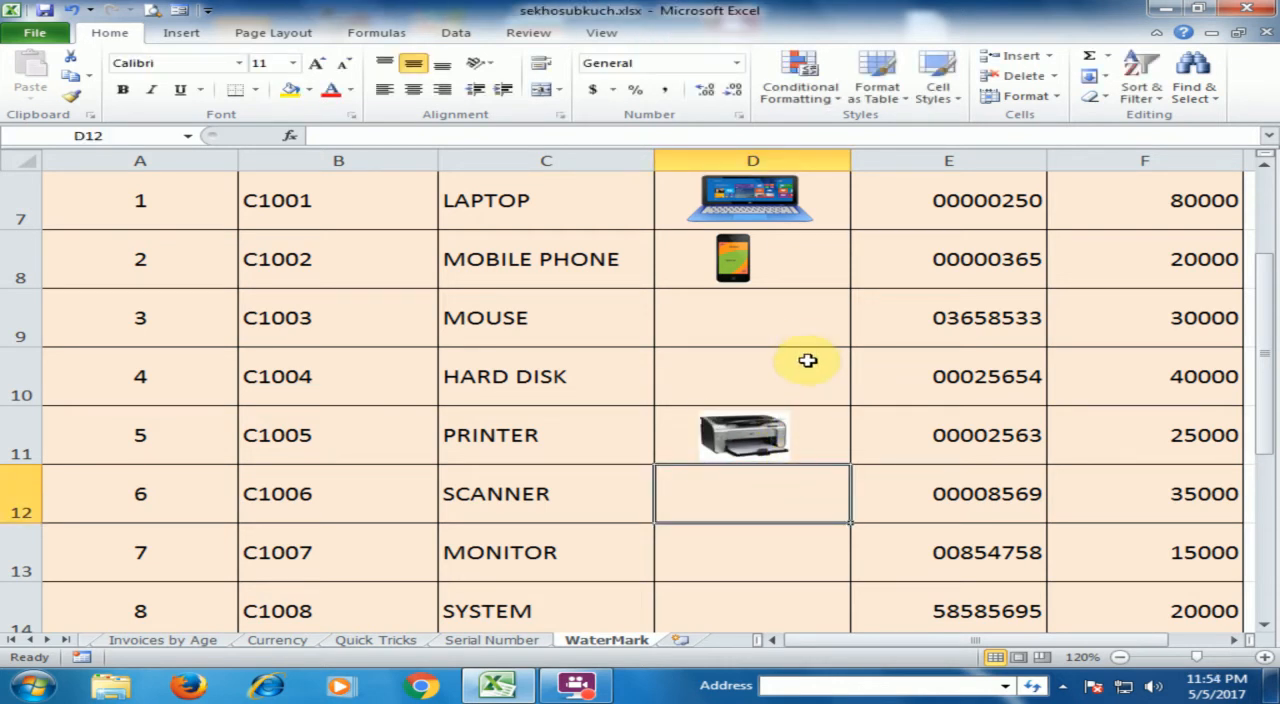
Crop the top edge of the printer picture in cell D11 to a height of about 0.43"
click(770, 447)
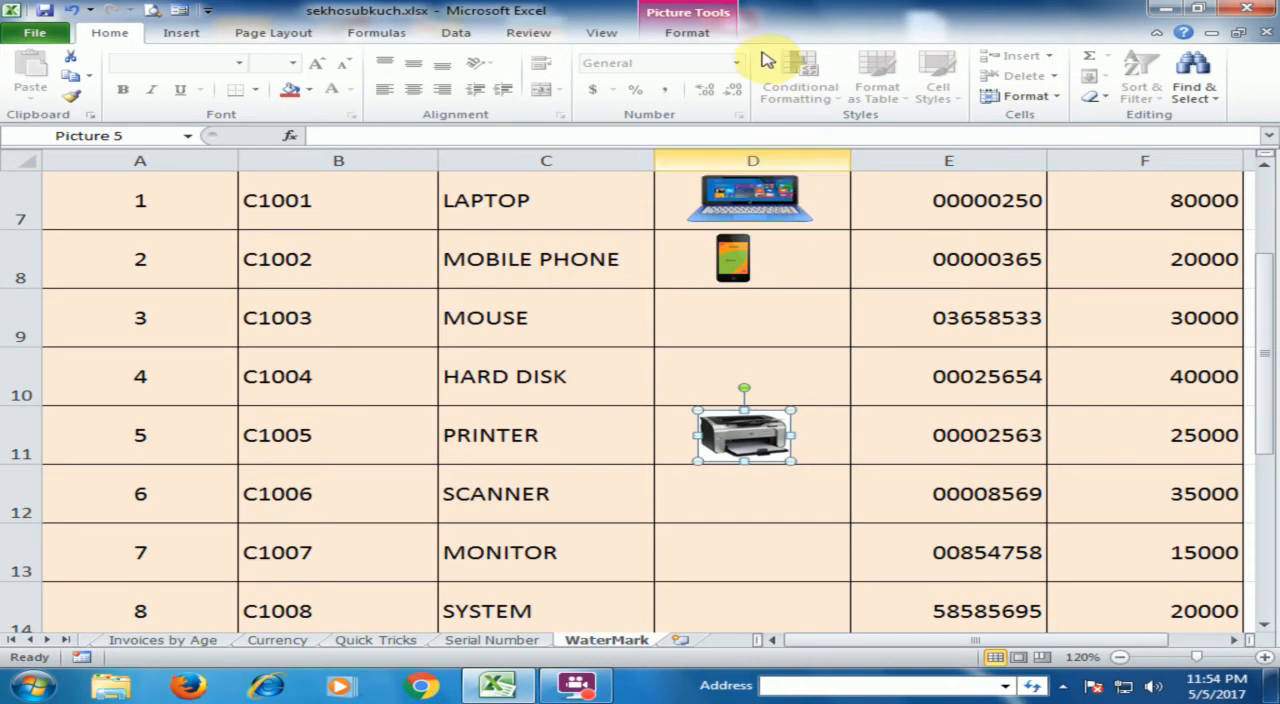
click(688, 33)
click(1097, 92)
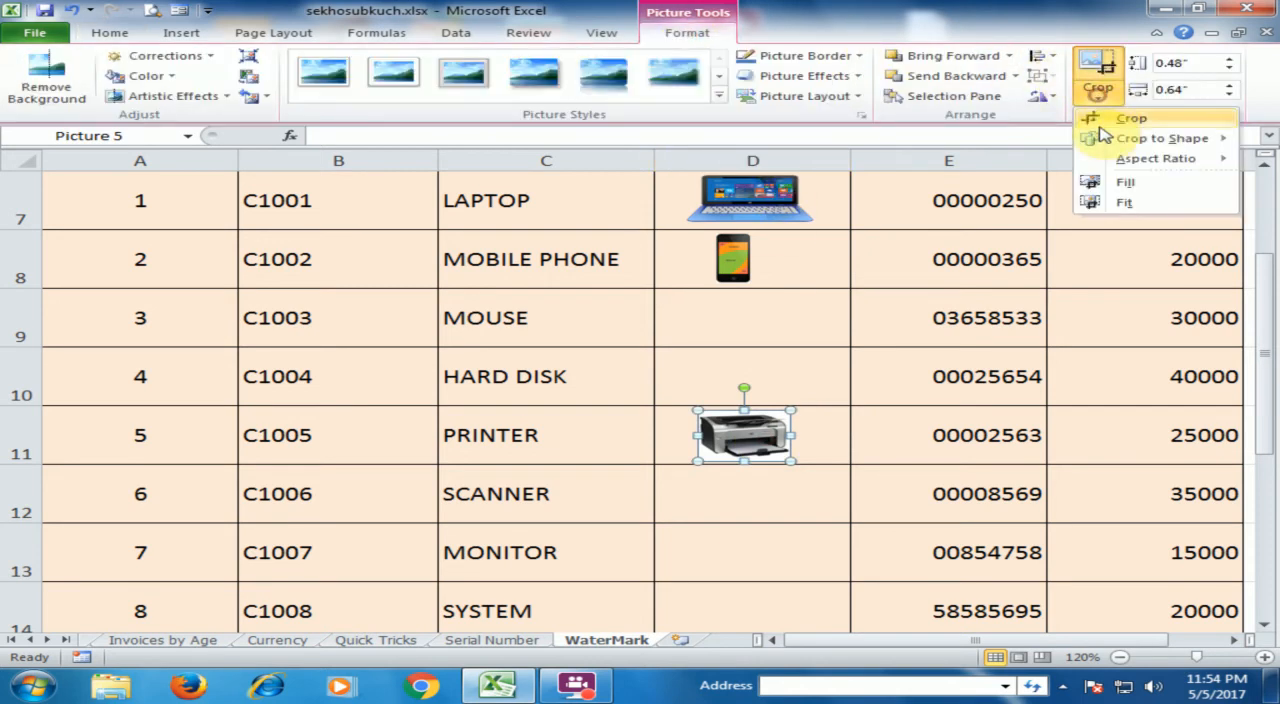
click(1101, 122)
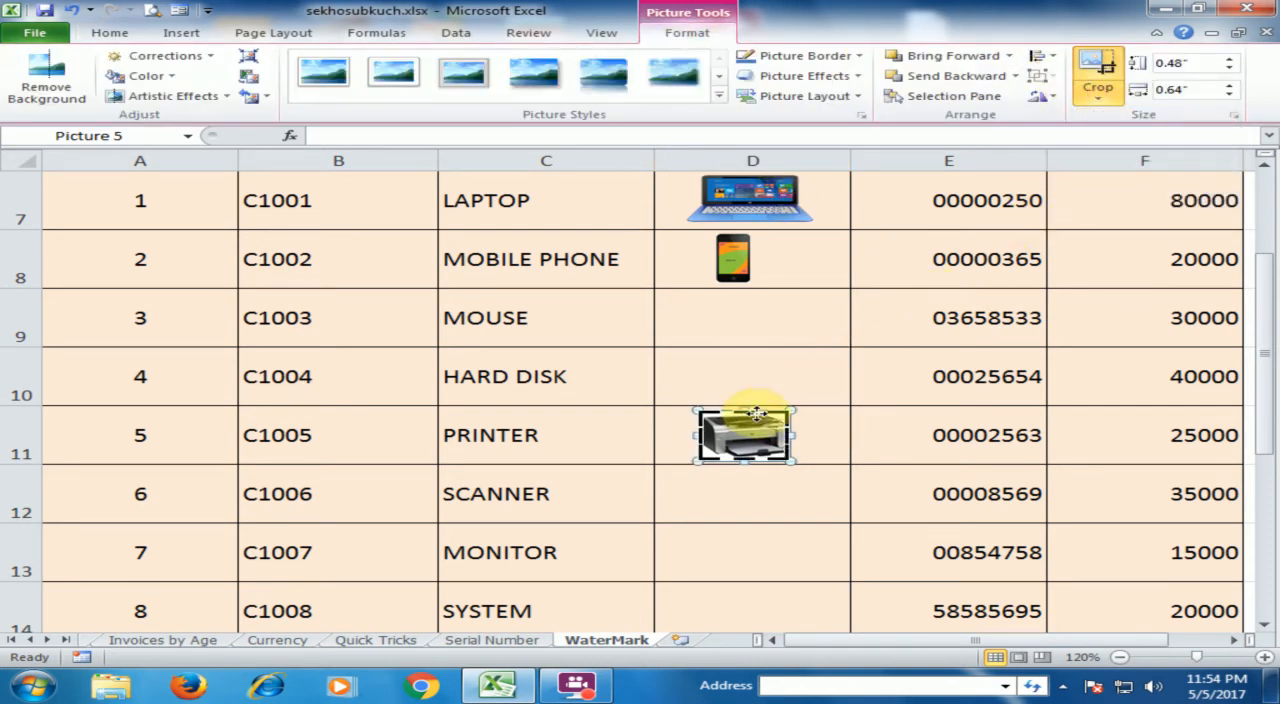
drag(748, 410, 748, 438)
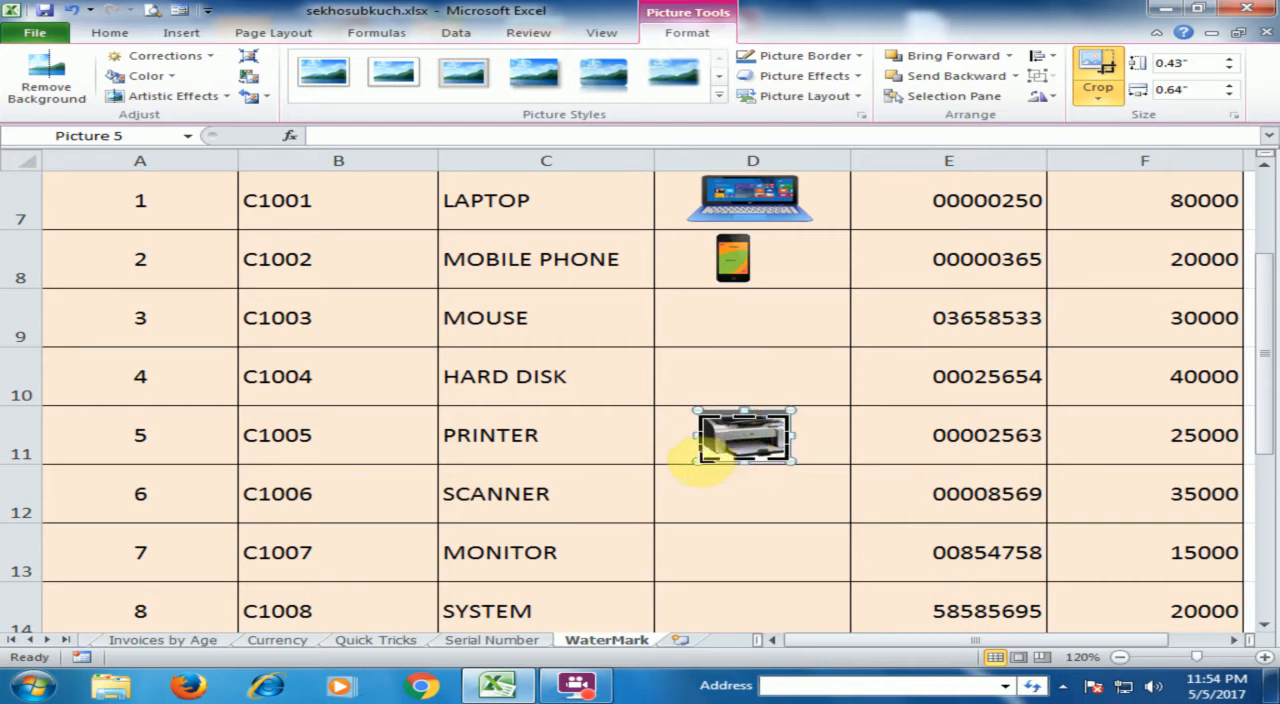
click(798, 377)
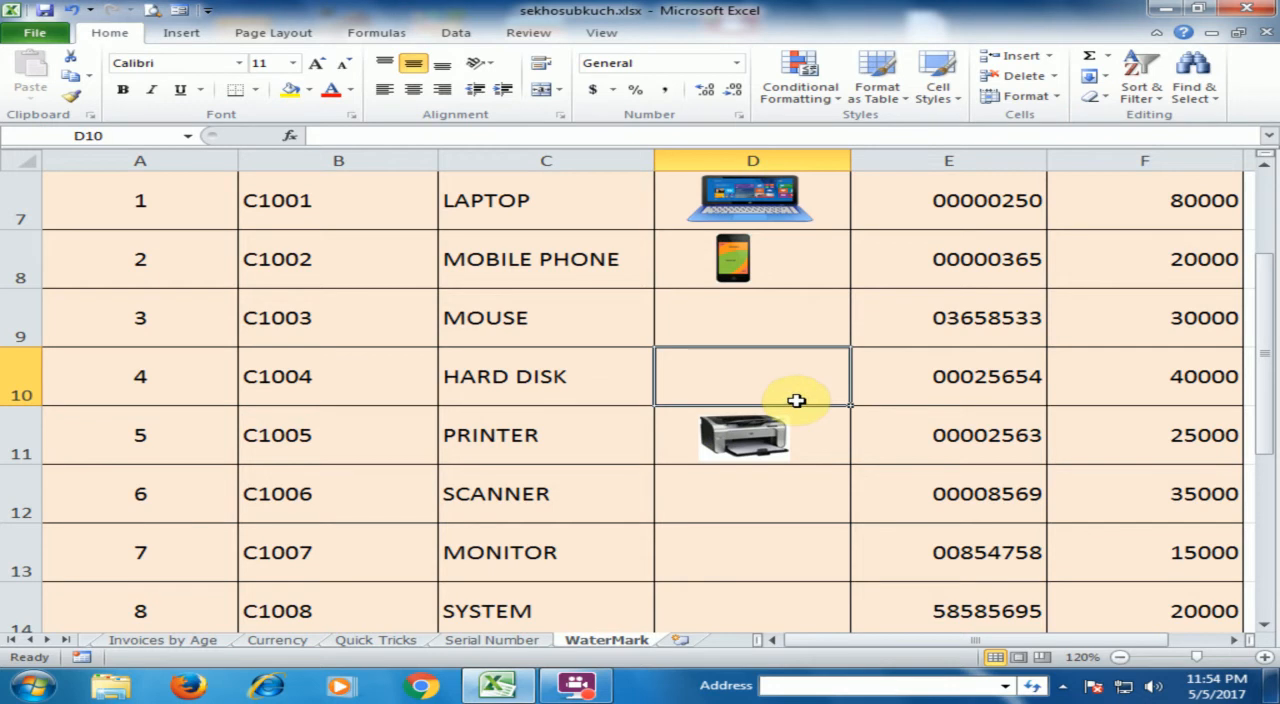
Try to crop the right edge of the printer picture to a width of about 0.58", and undo that crop
click(778, 440)
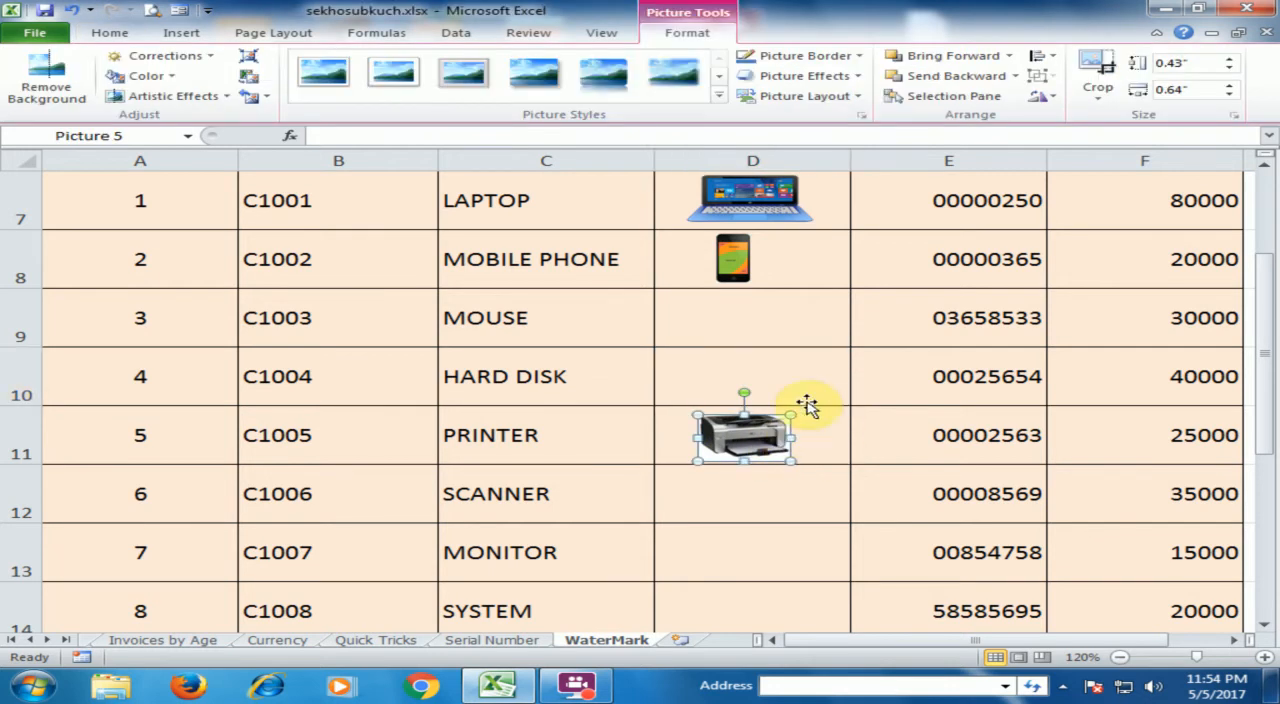
click(1092, 96)
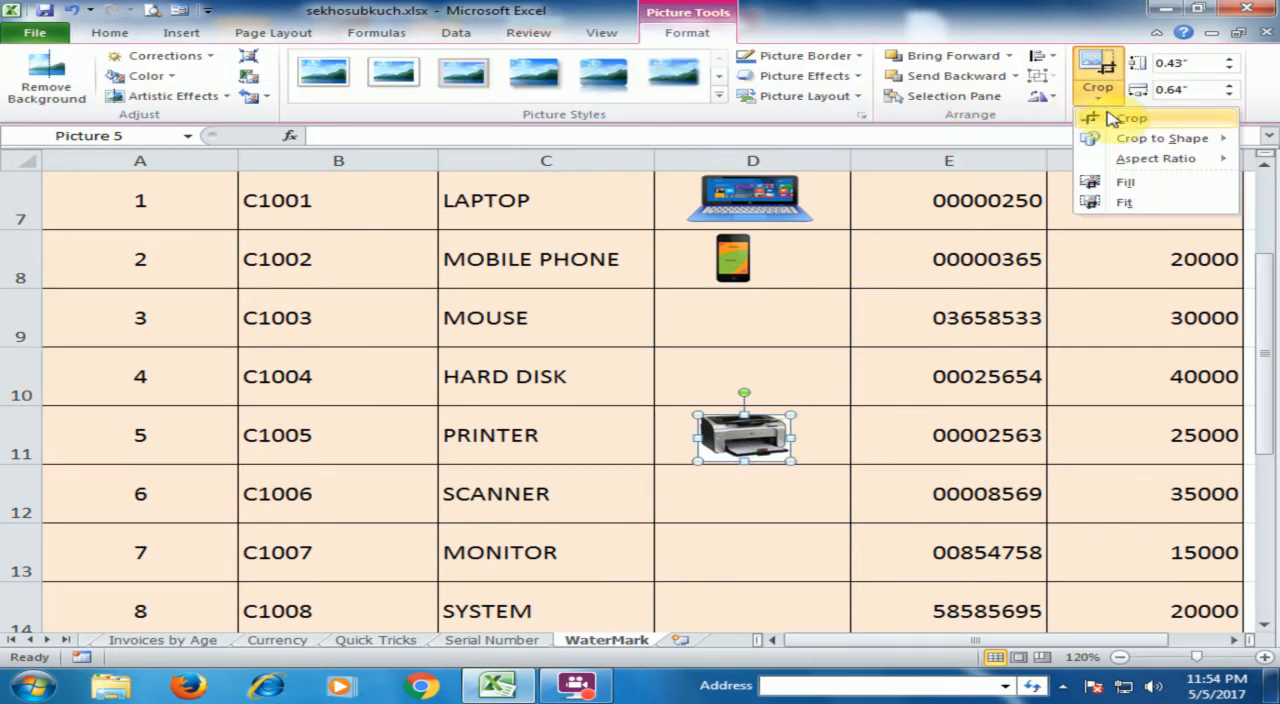
click(1104, 117)
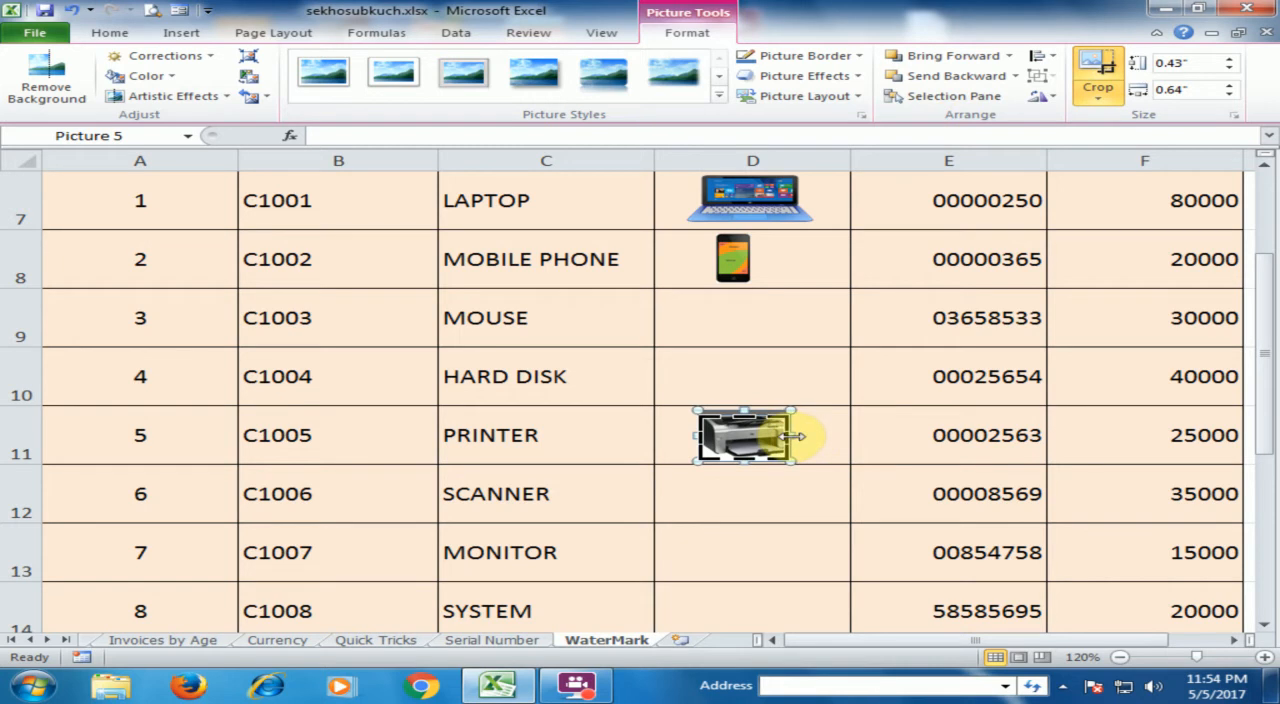
drag(786, 436, 771, 449)
click(792, 478)
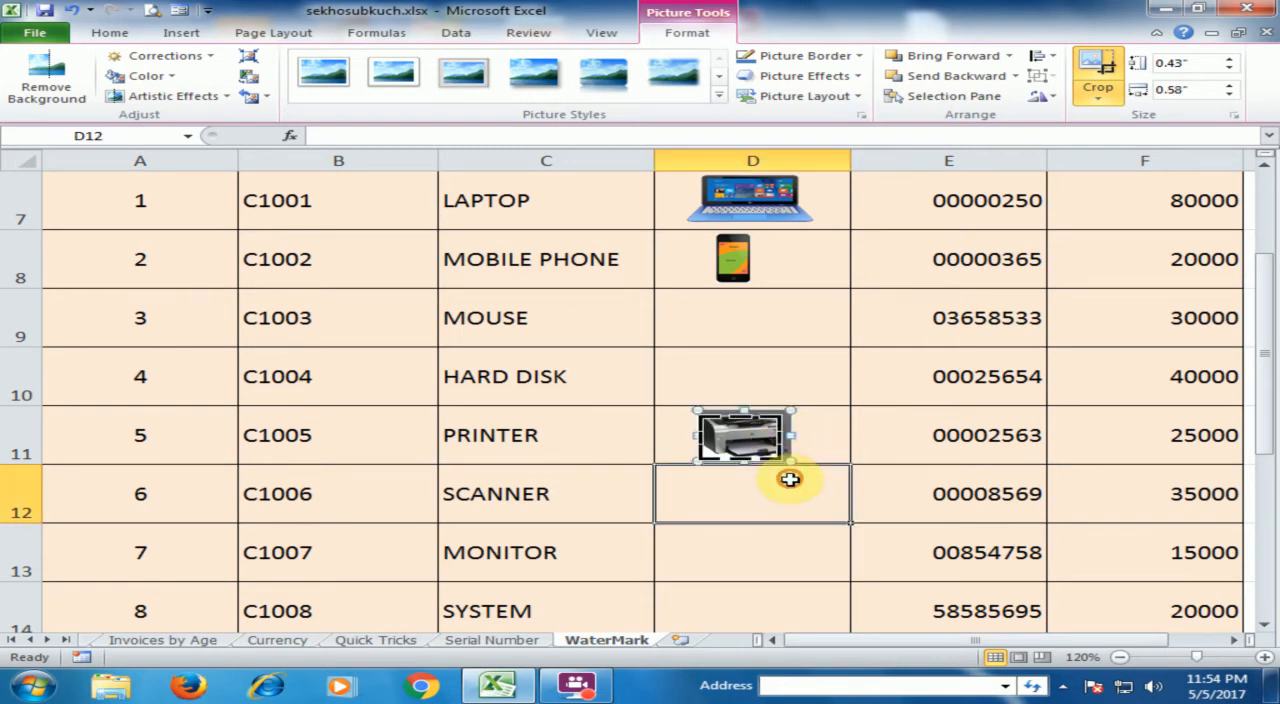
key(ctrl+z)
click(780, 491)
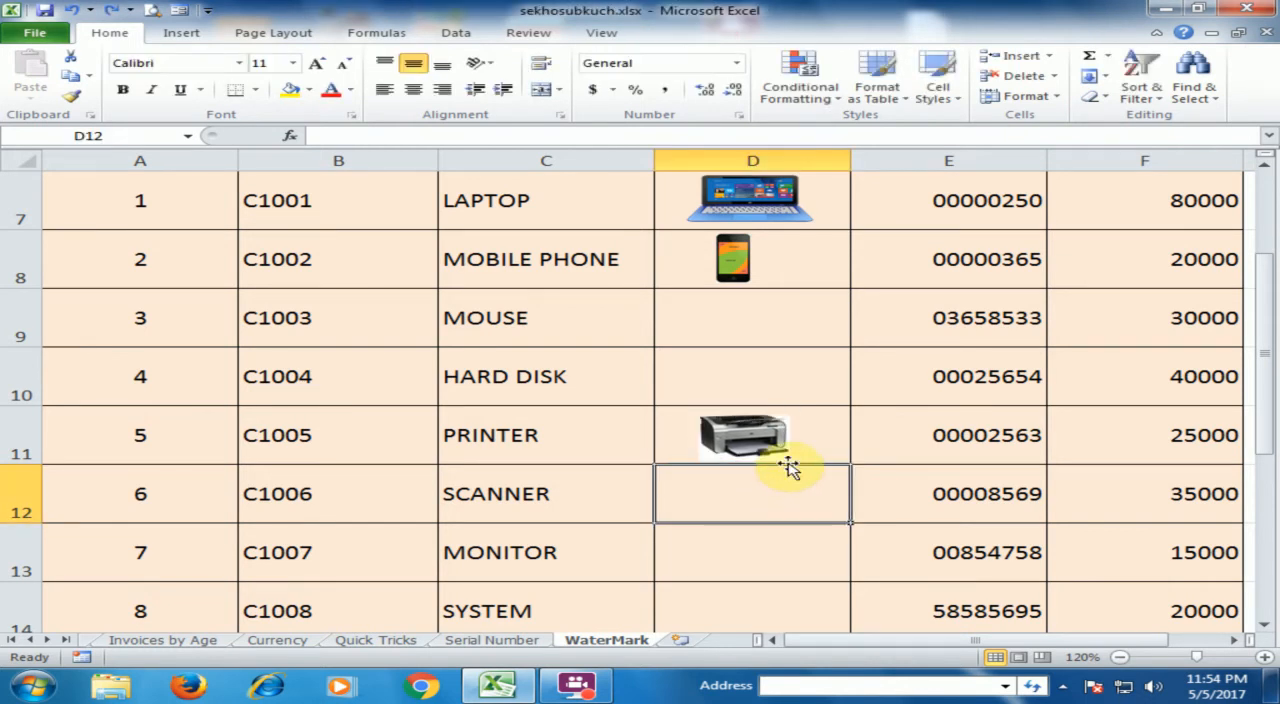
click(829, 442)
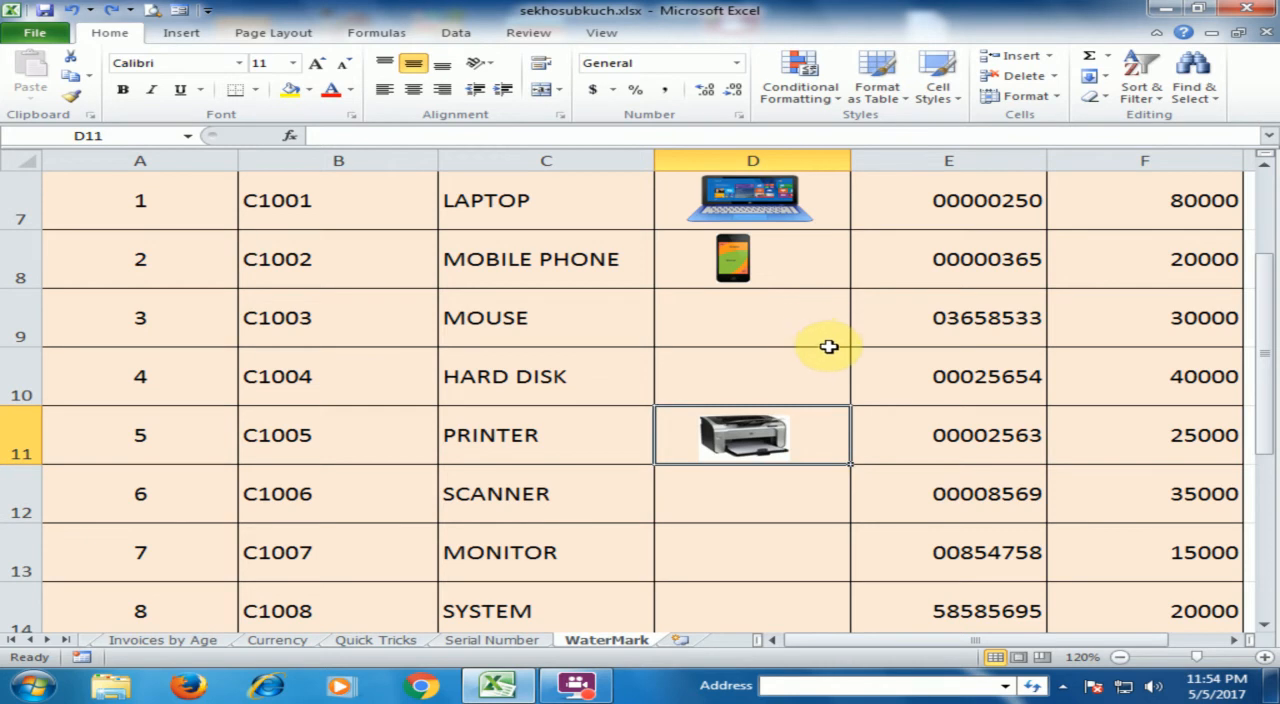
click(816, 317)
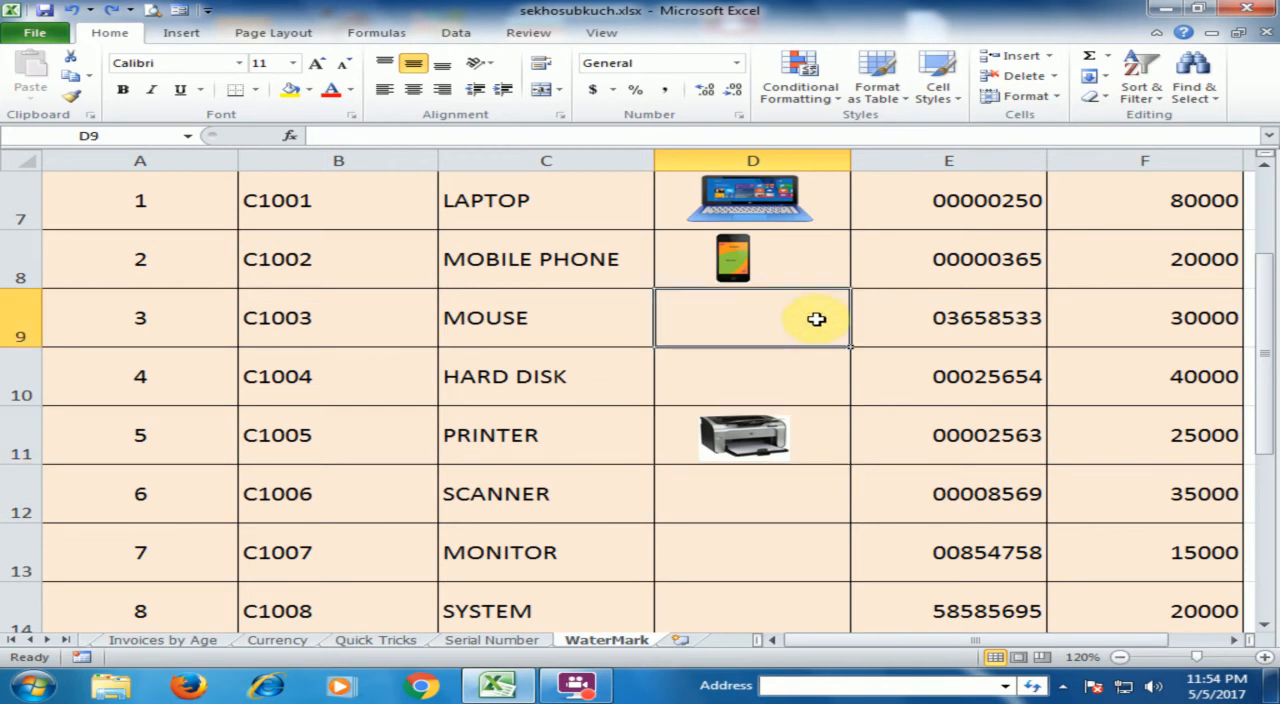
Turn on filtering for the table's header row, starting from the Serial Number heading in A6
scroll(816, 317, up, 1)
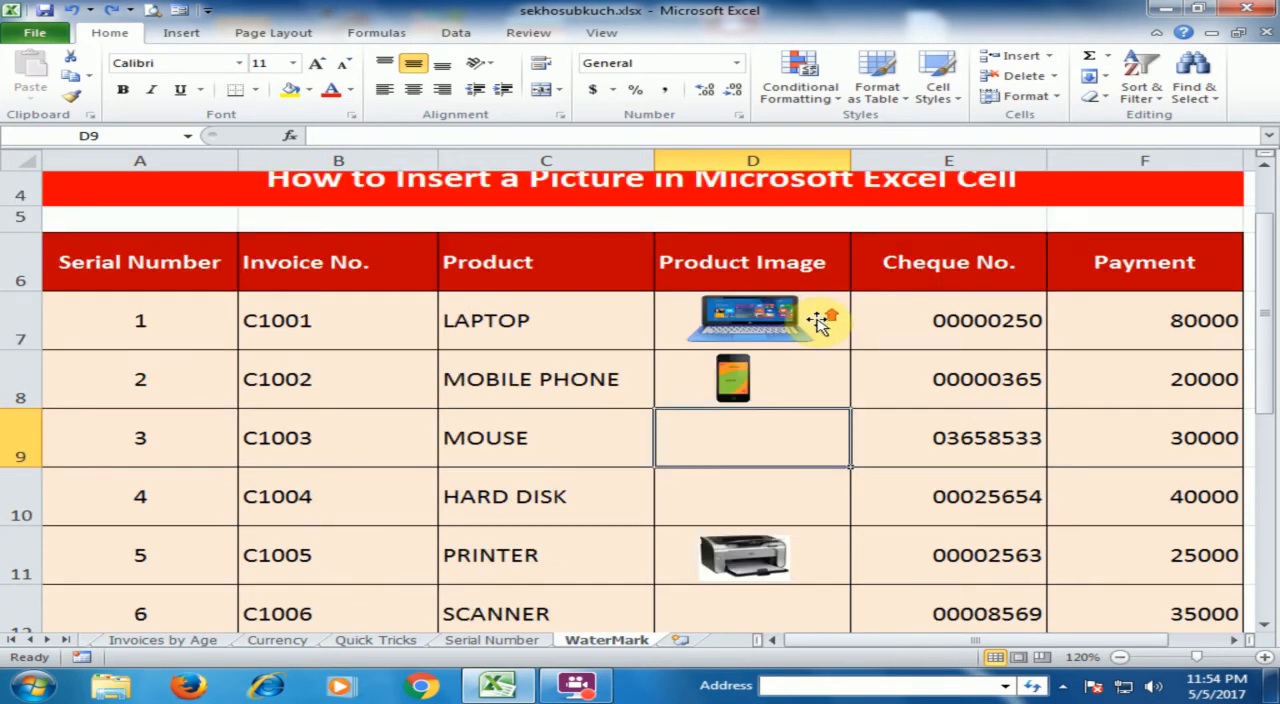
click(203, 266)
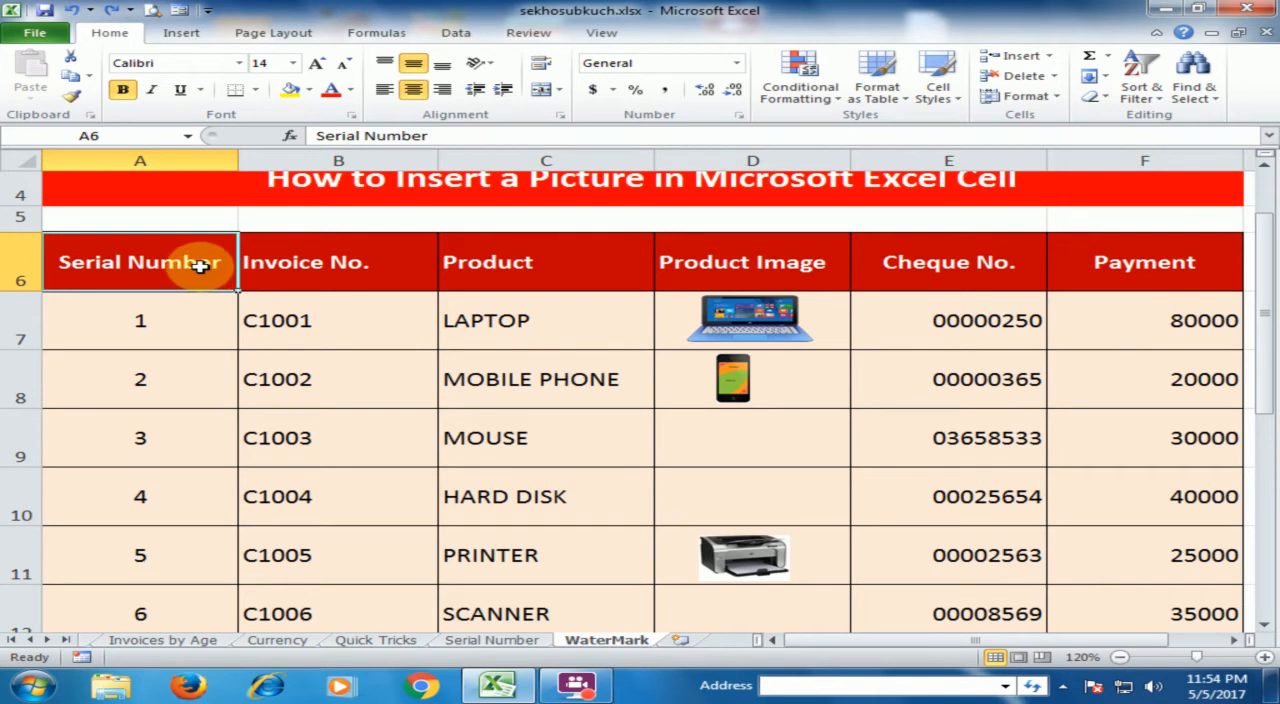
click(1143, 104)
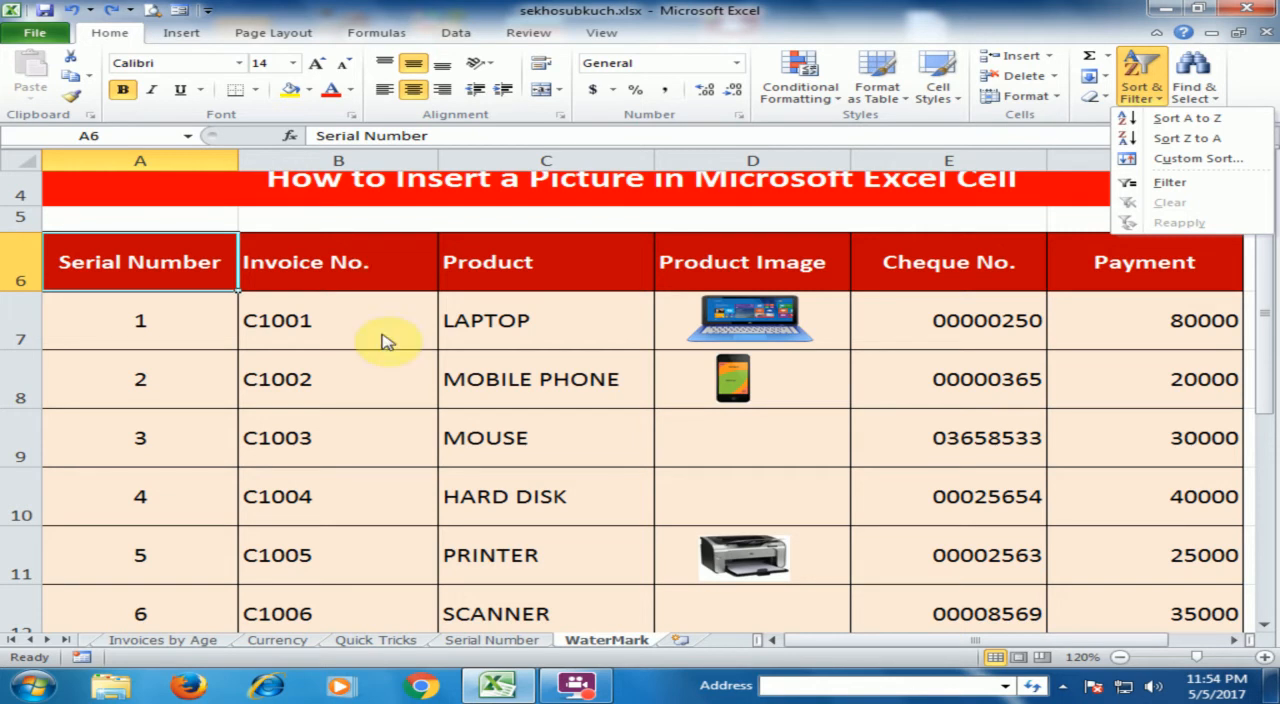
click(191, 263)
click(120, 263)
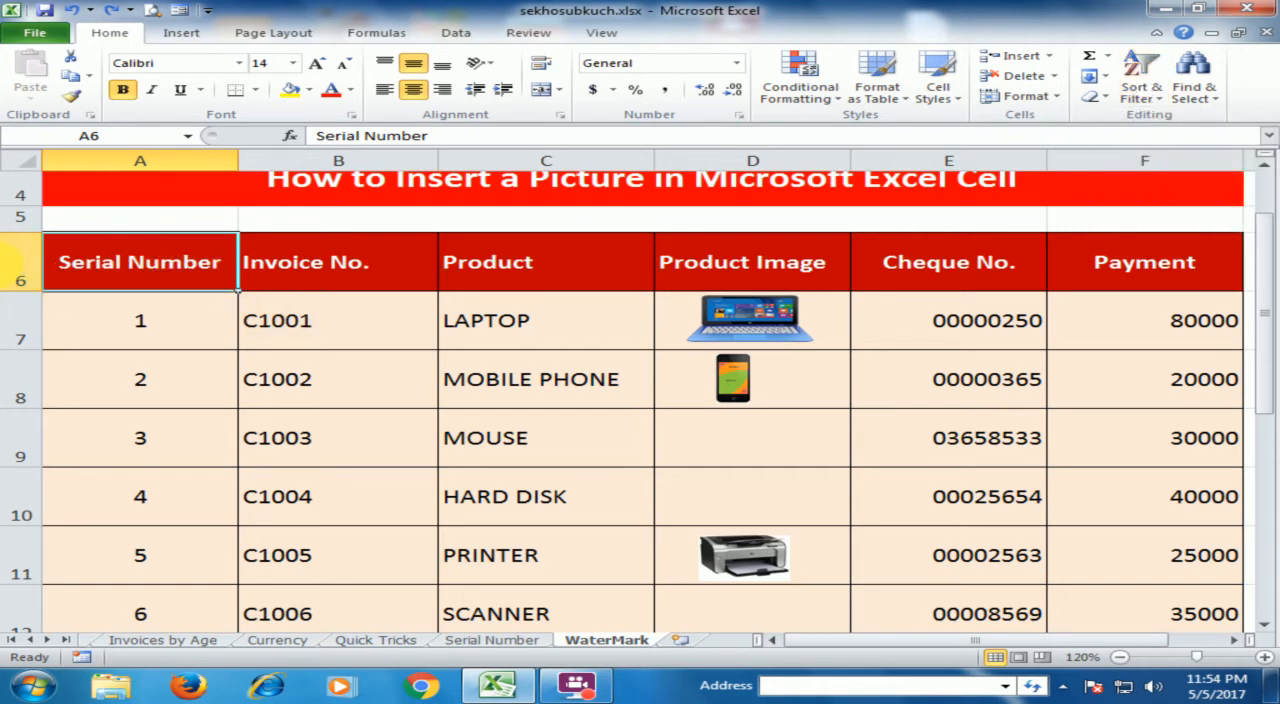
key(ctrl+shift+l)
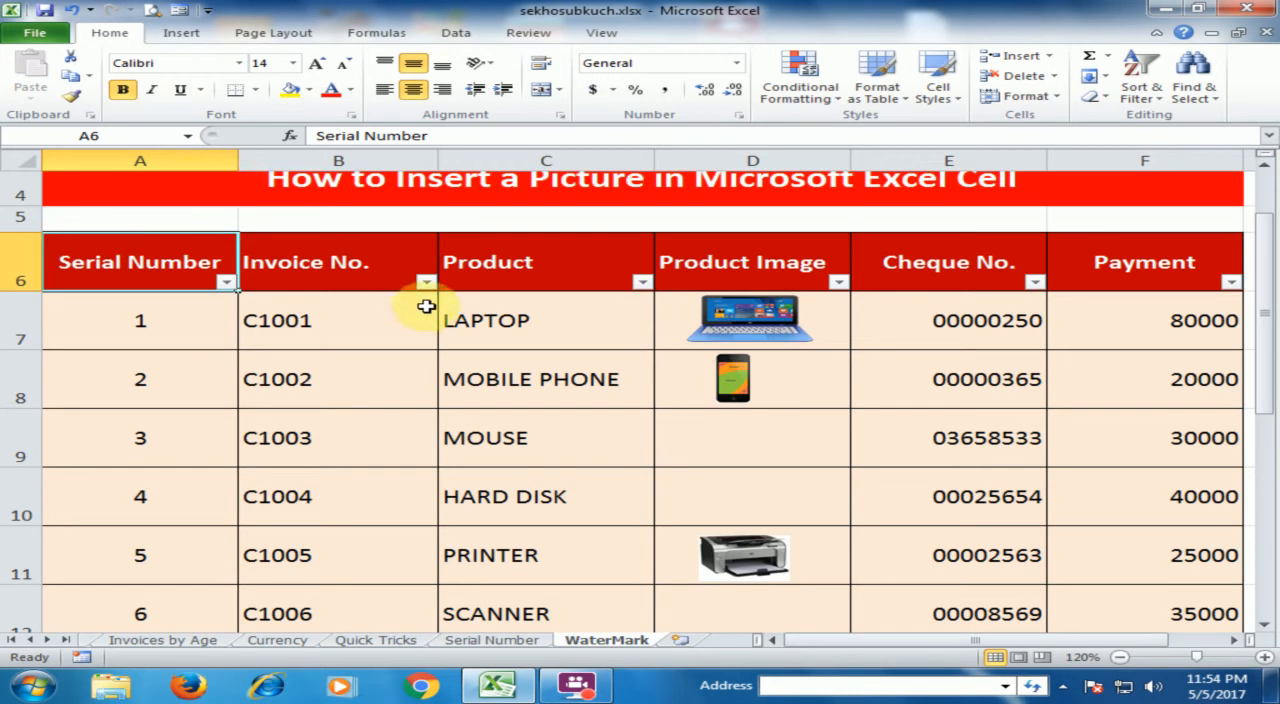
Filter the Product column to show only HARD DISK, LAPTOP, RAM and SCANNER
click(641, 282)
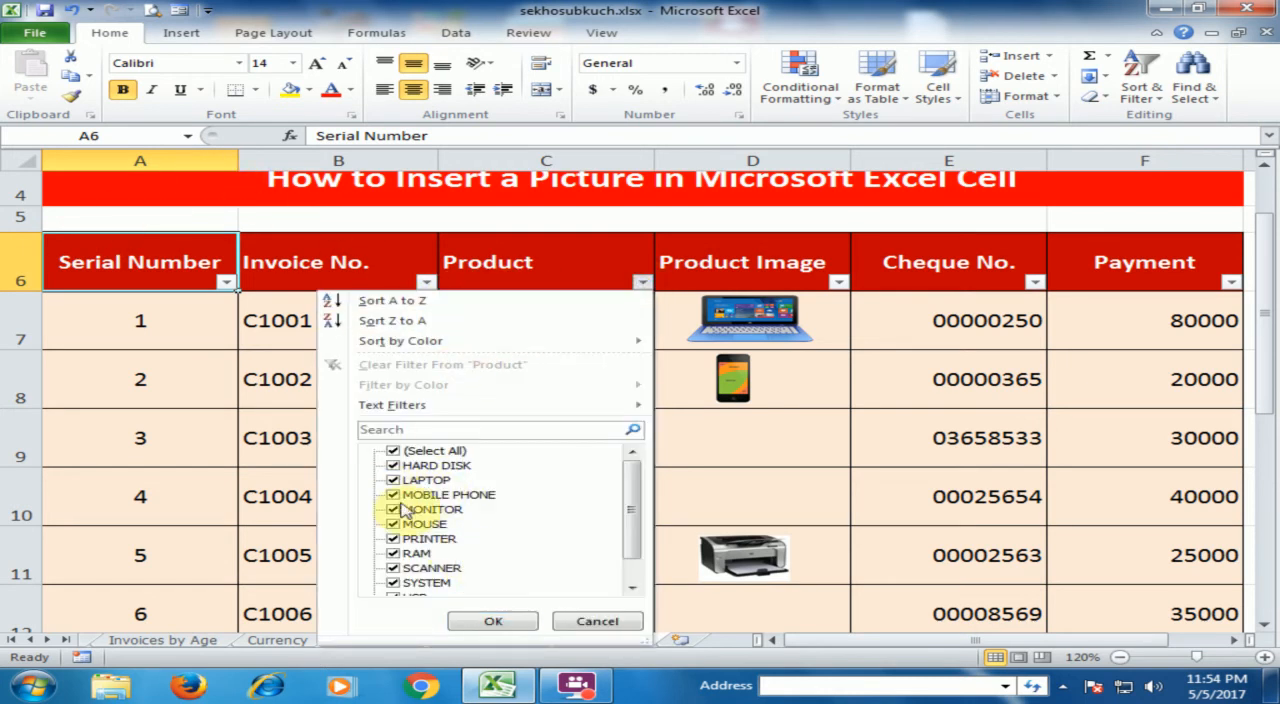
click(393, 451)
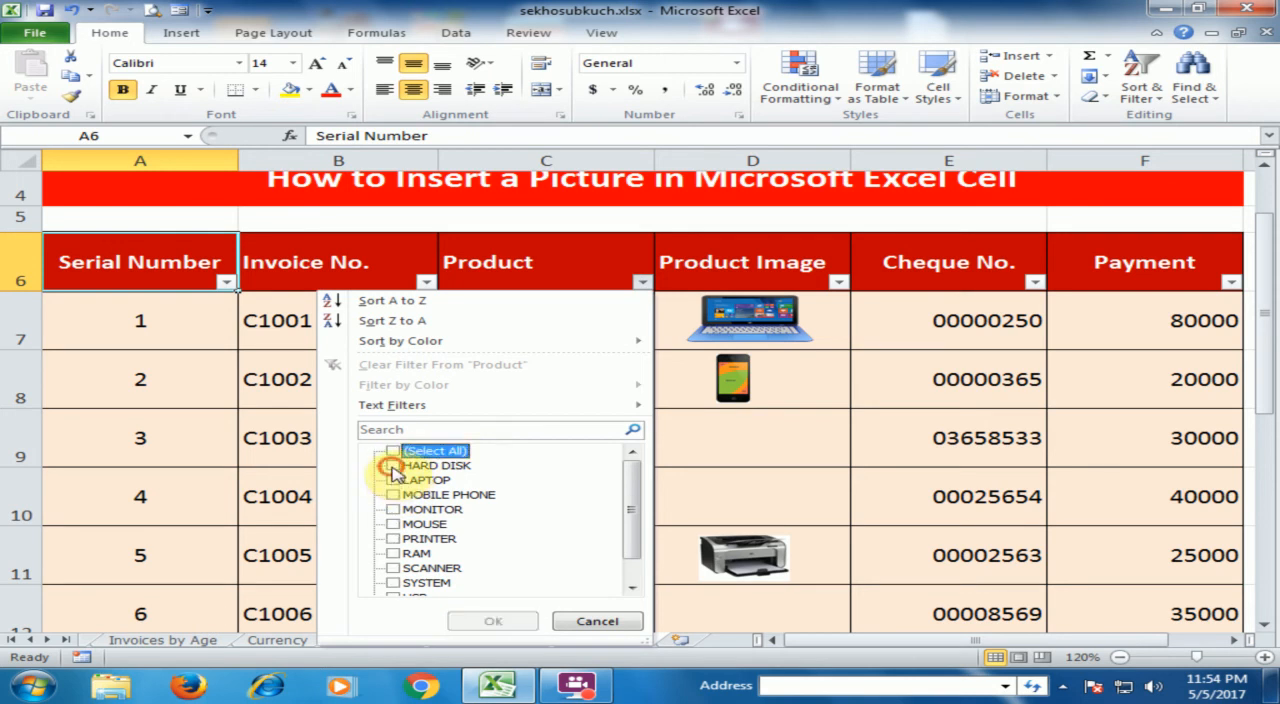
click(394, 466)
click(394, 481)
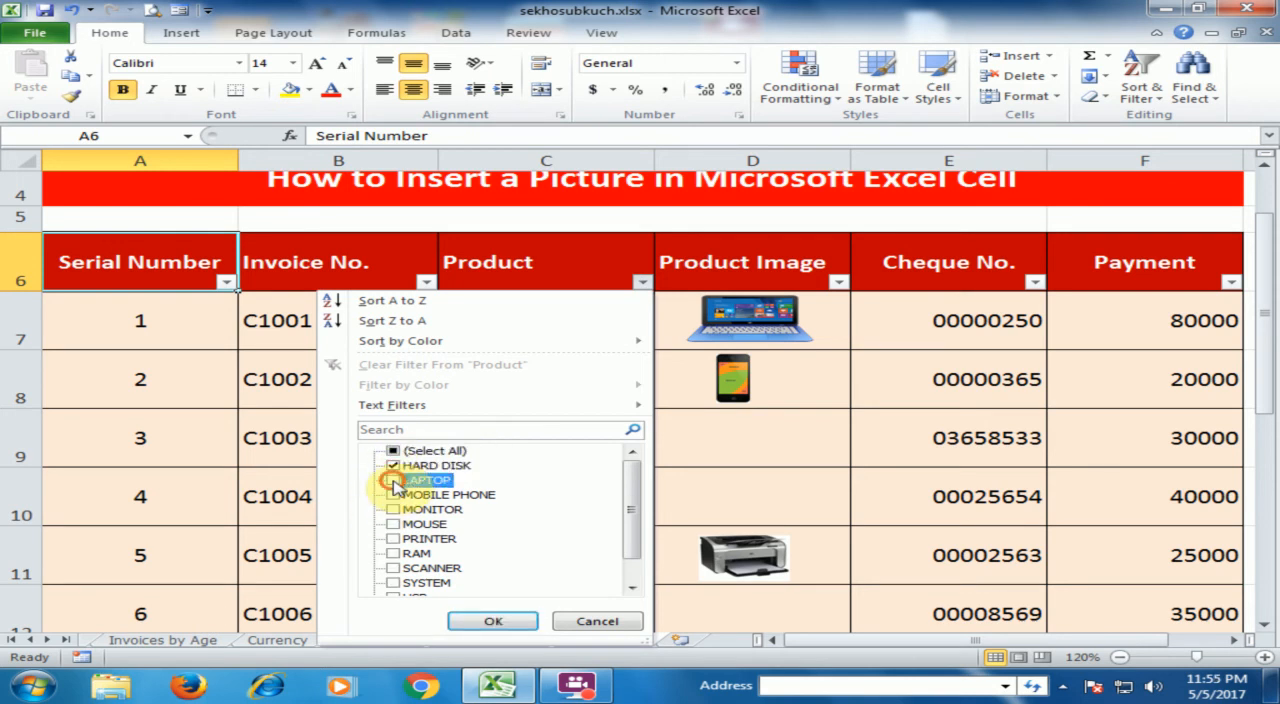
click(392, 553)
click(393, 568)
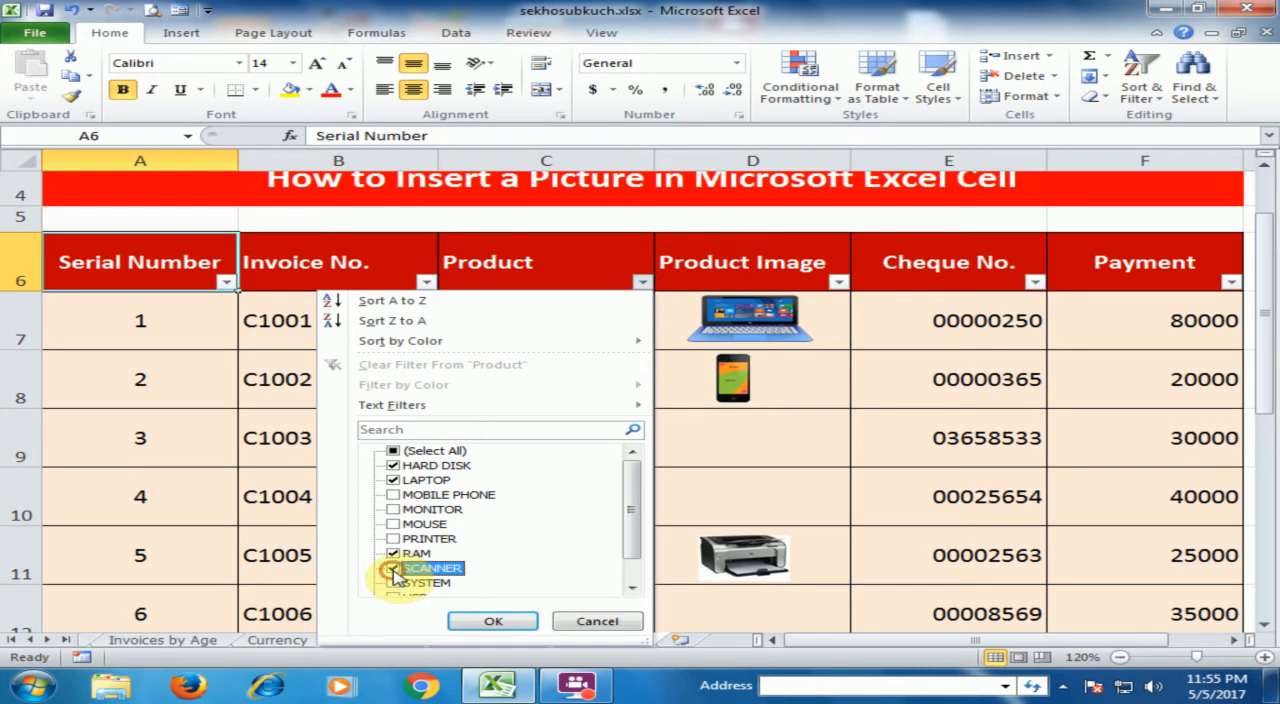
click(497, 621)
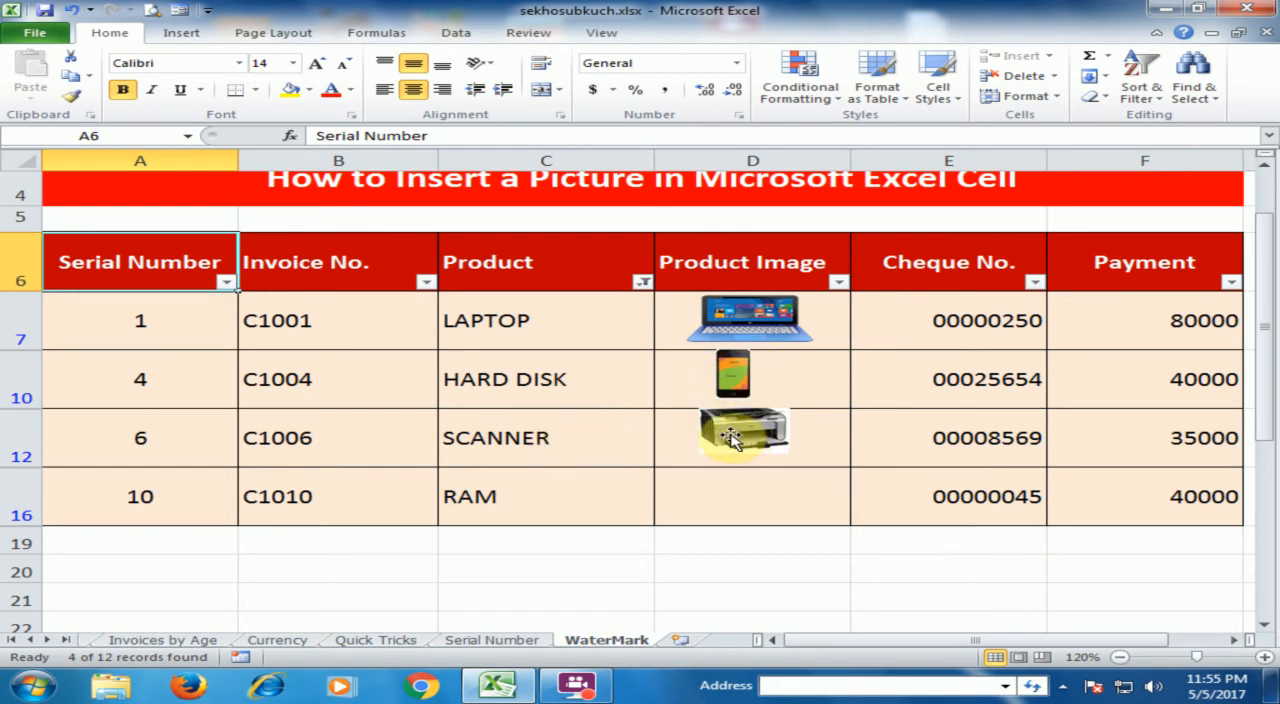
Reselect all products in the Product column filter to bring back every row
click(645, 285)
click(392, 451)
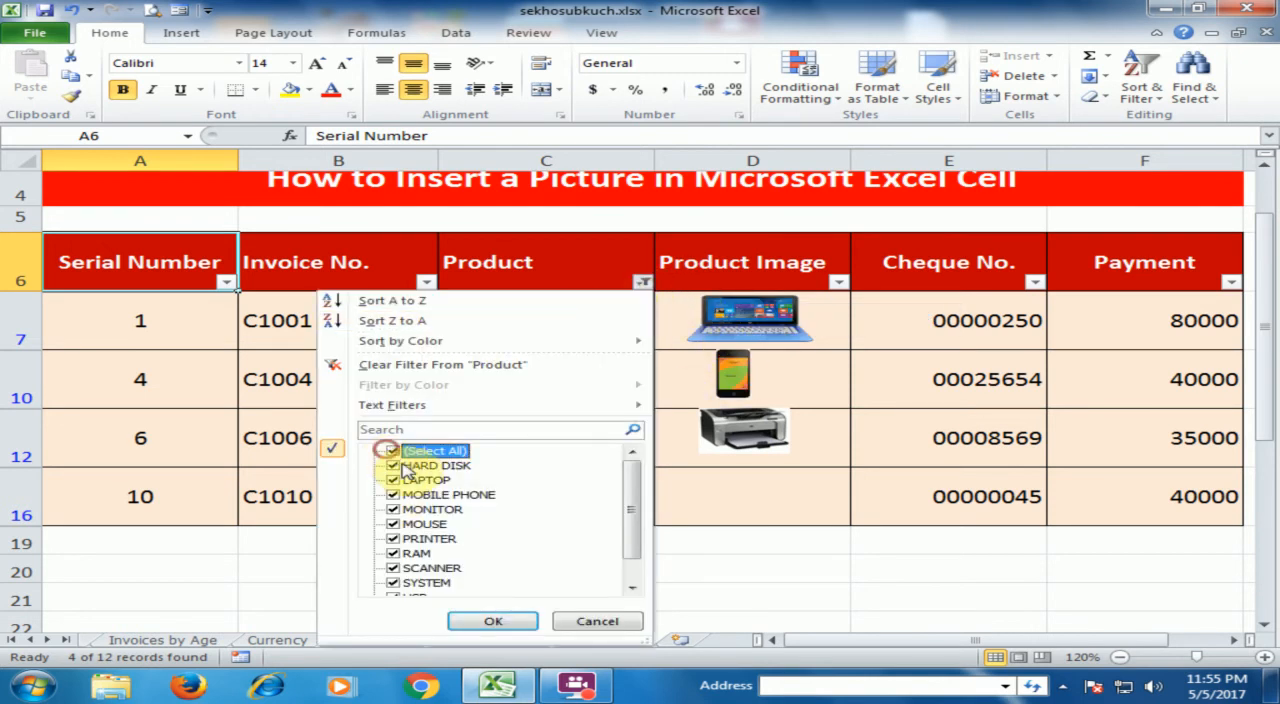
click(490, 622)
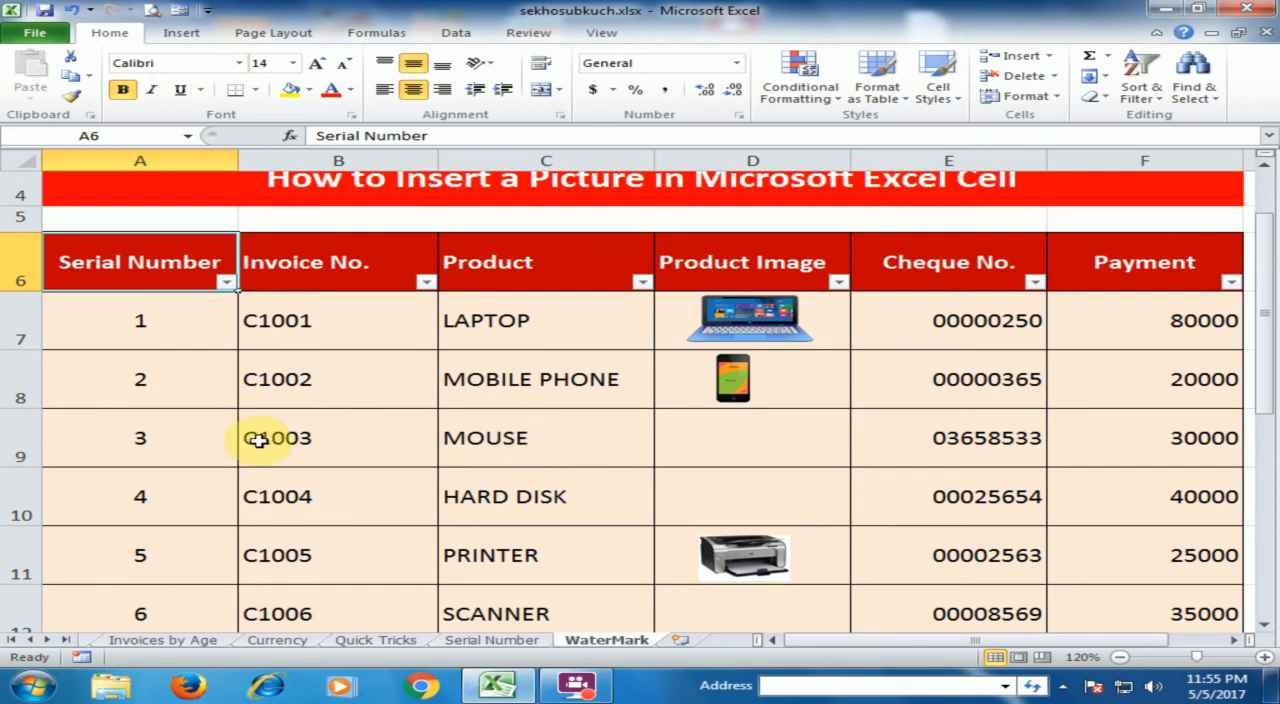
Hide row 8 with the MOBILE PHONE entry, and undo the hiding
click(28, 390)
right_click(28, 390)
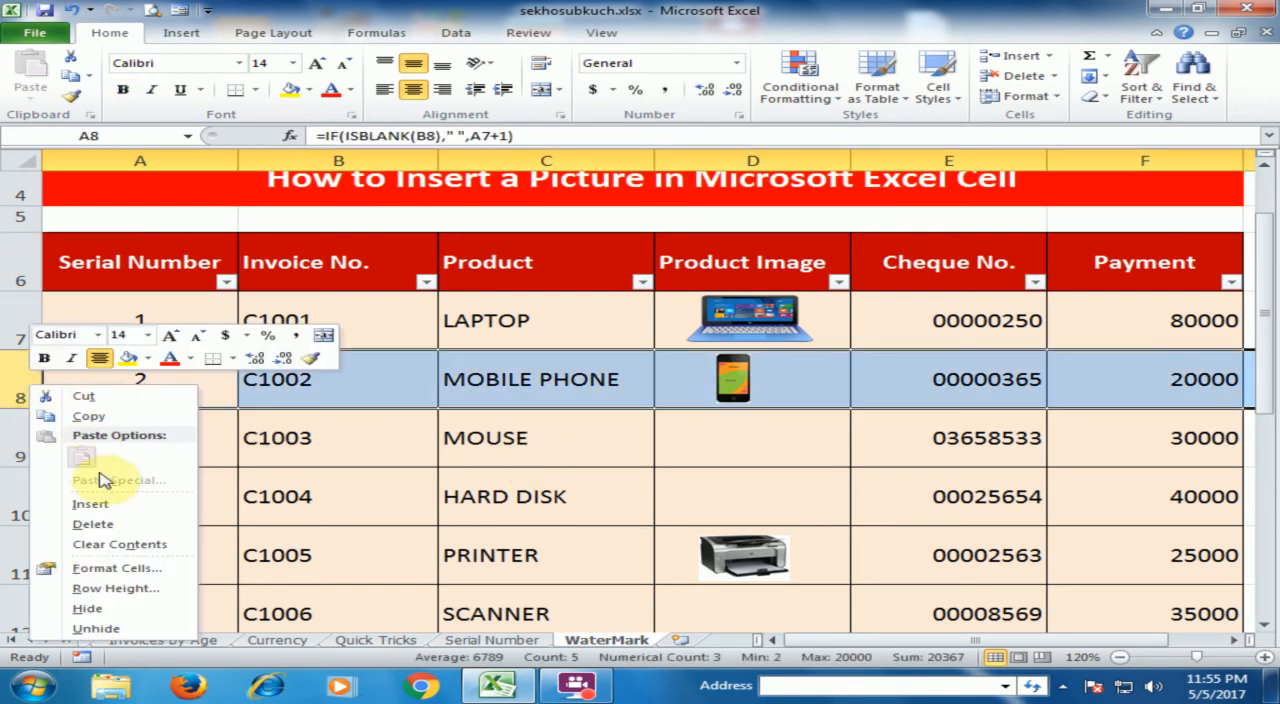
click(117, 609)
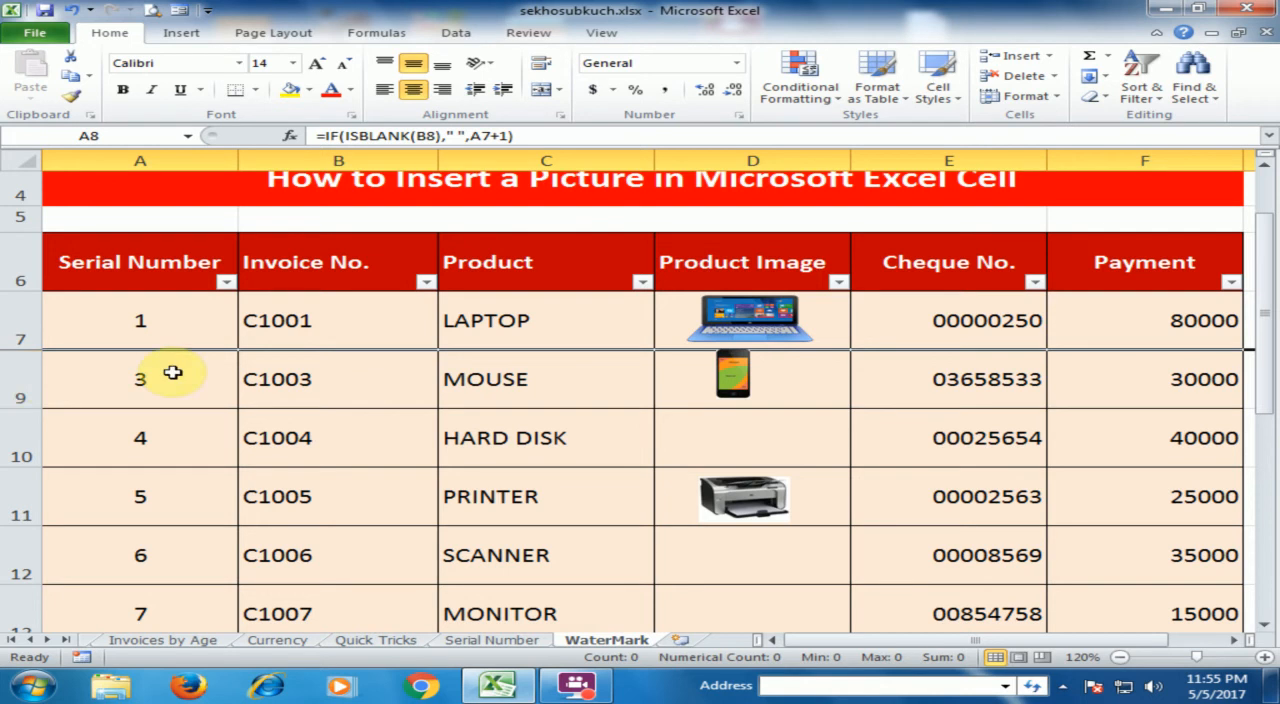
key(ctrl+z)
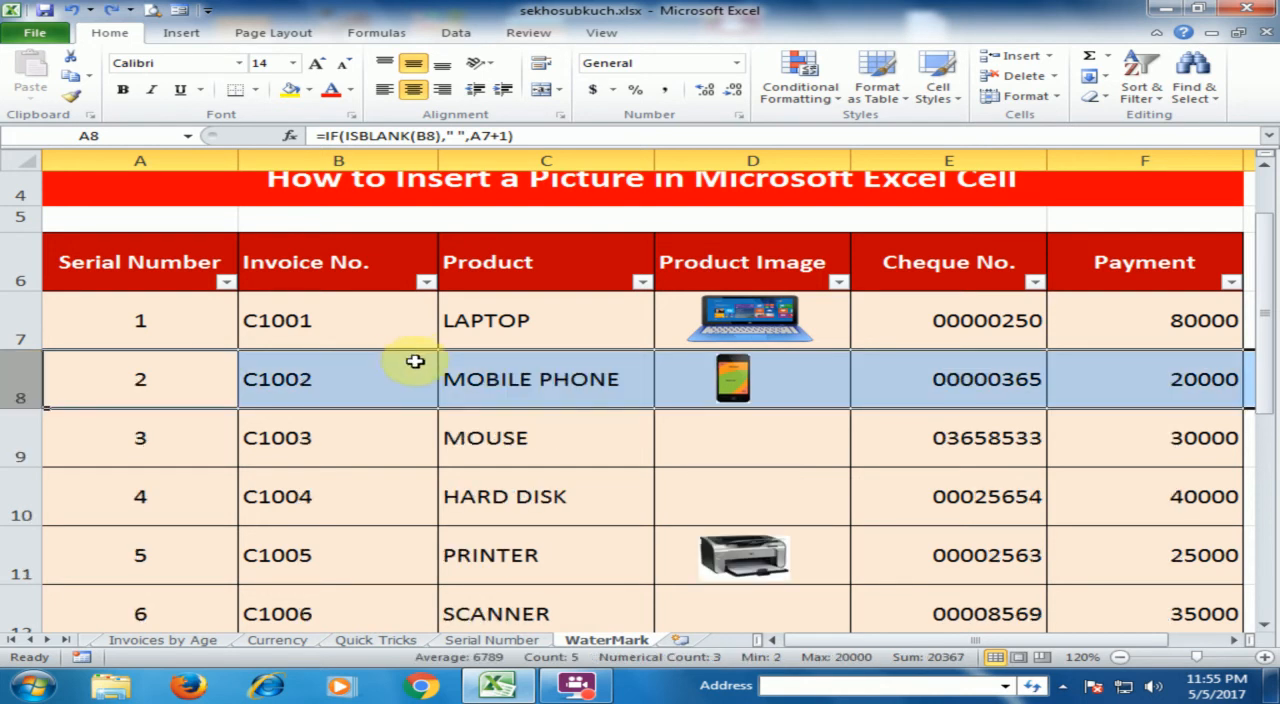
click(493, 474)
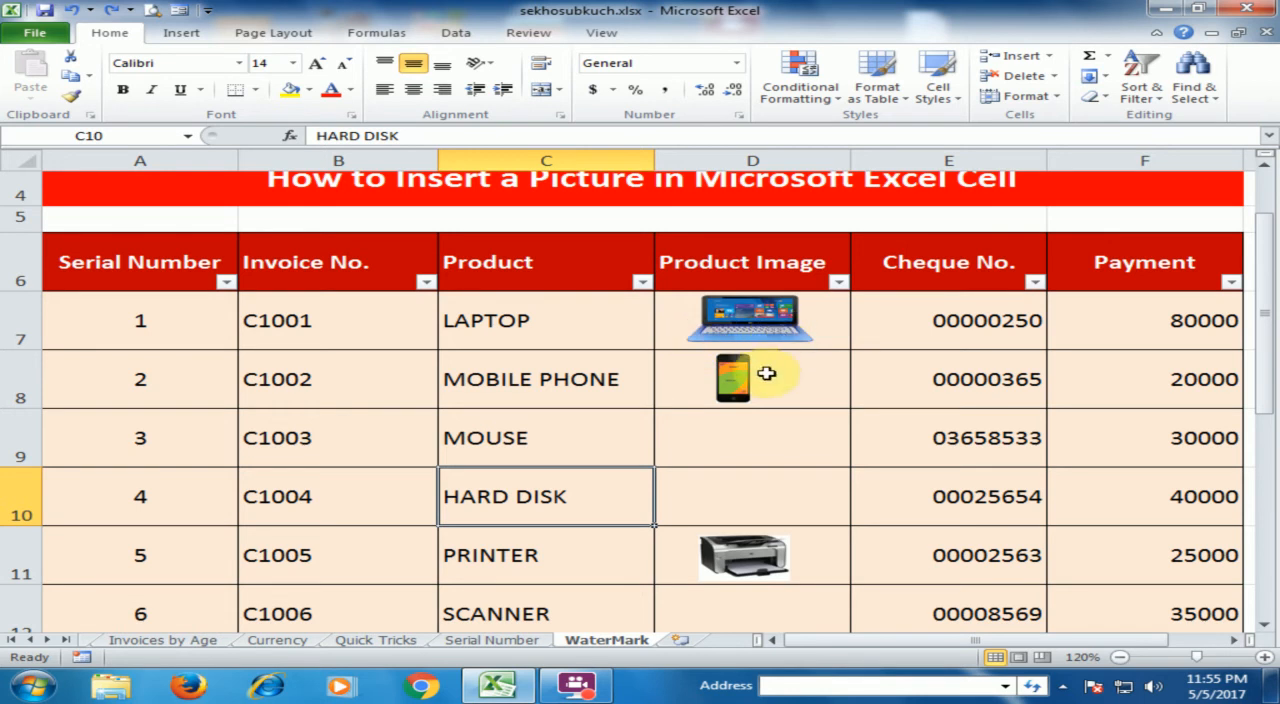
Set the object positioning of the laptop picture in D7 to Move and size with cells
click(762, 322)
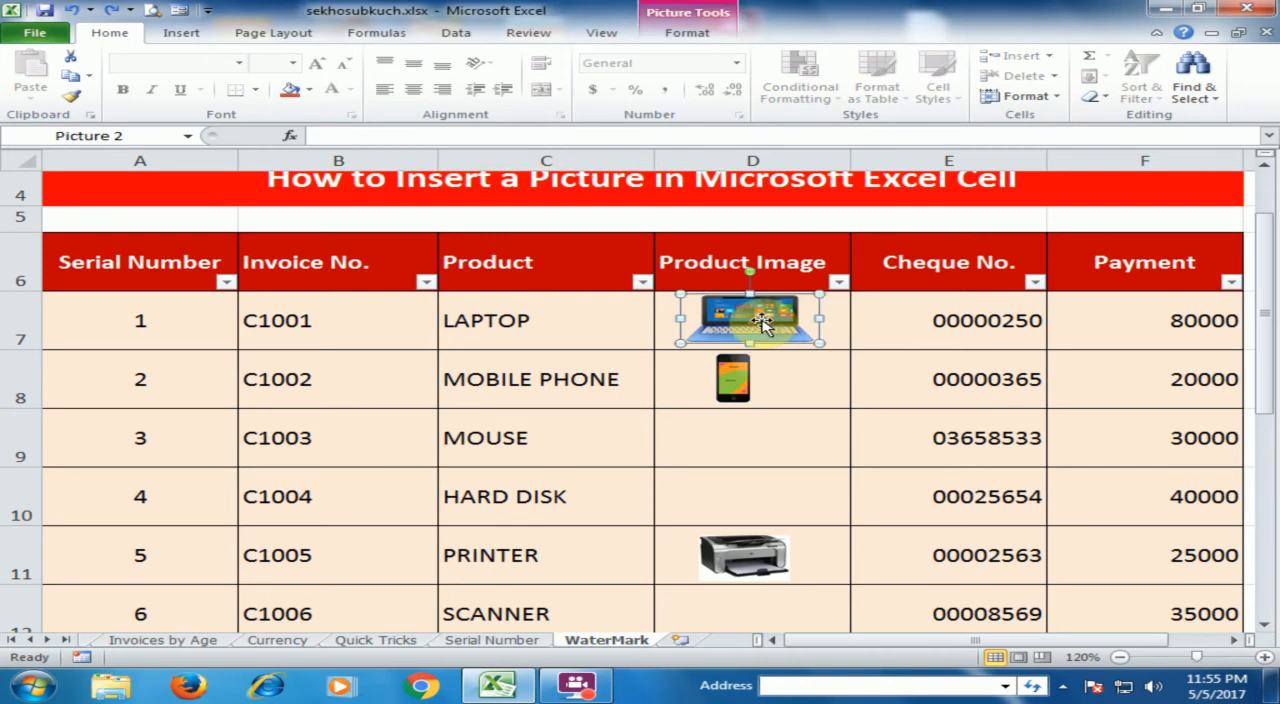
right_click(762, 322)
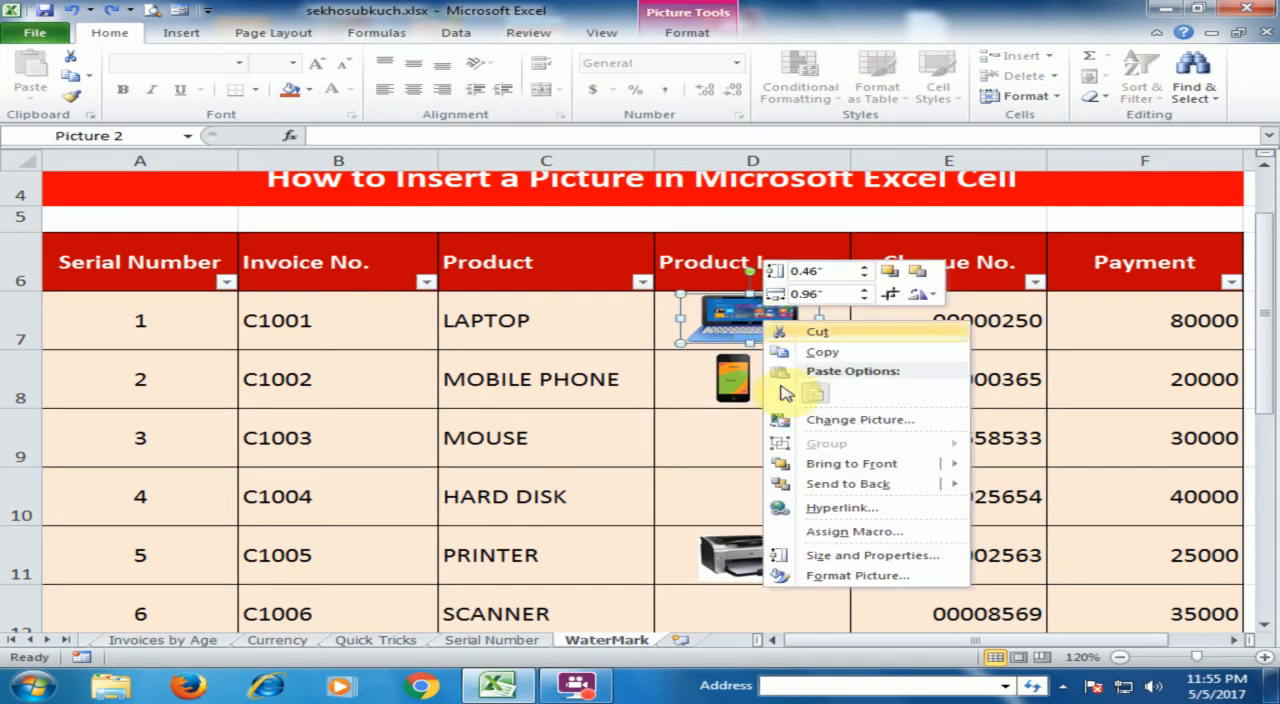
click(840, 580)
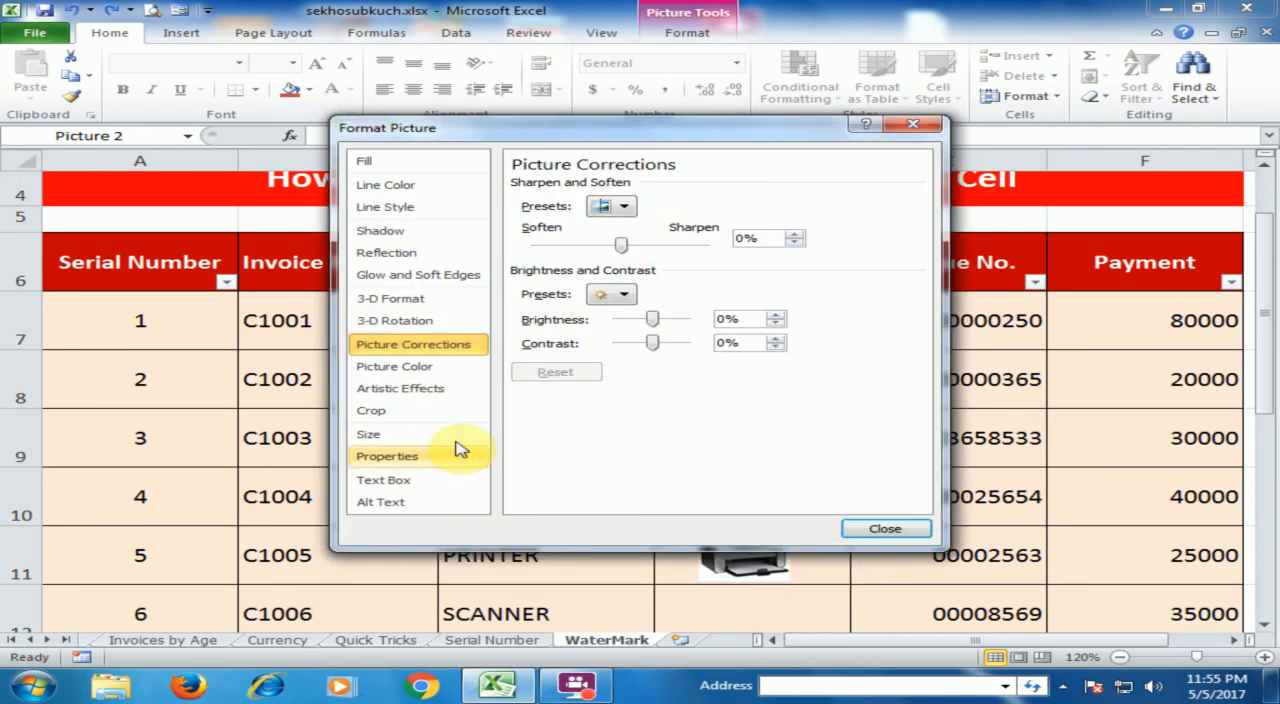
click(418, 462)
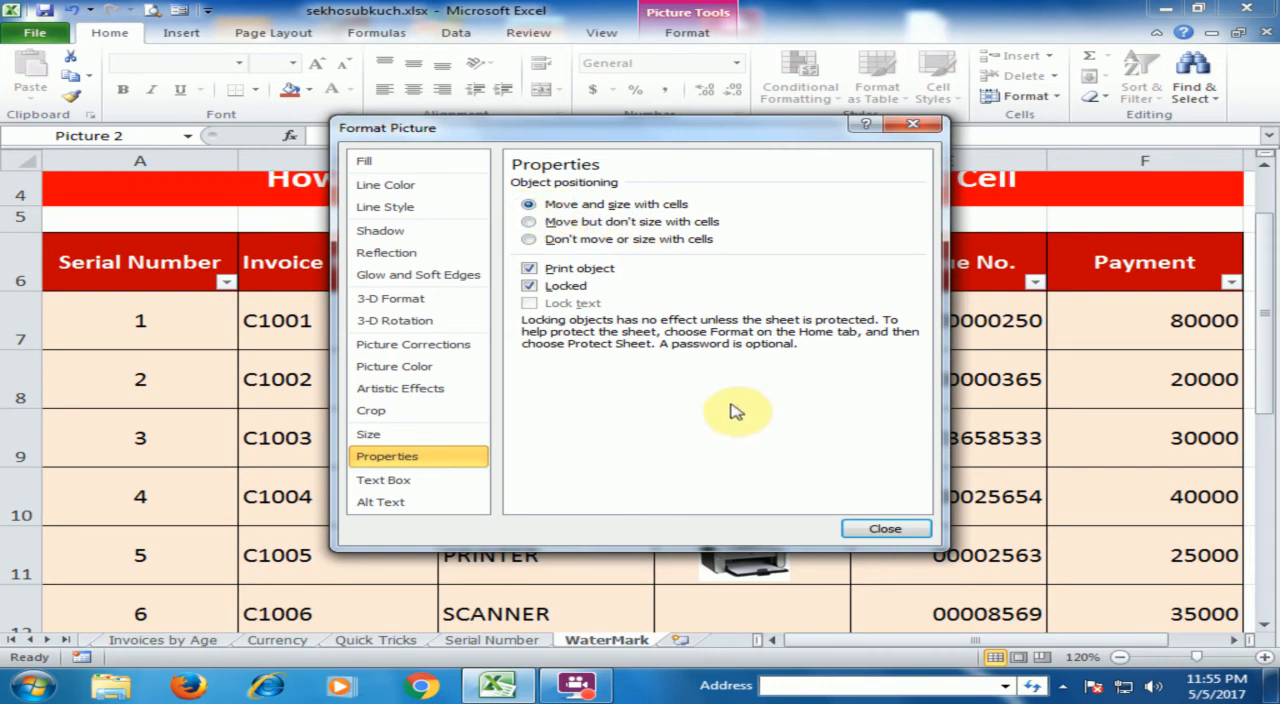
click(860, 528)
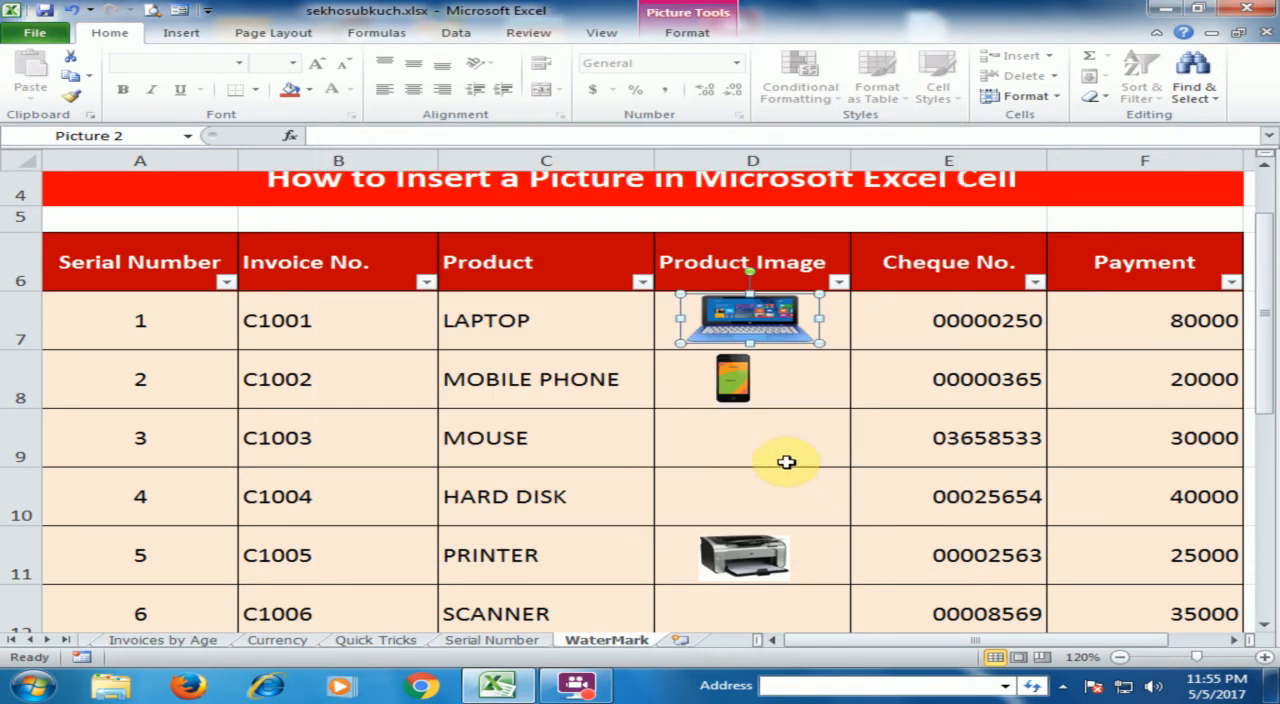
Set the object positioning of the mobile phone picture in D8 to Move and size with cells
right_click(735, 380)
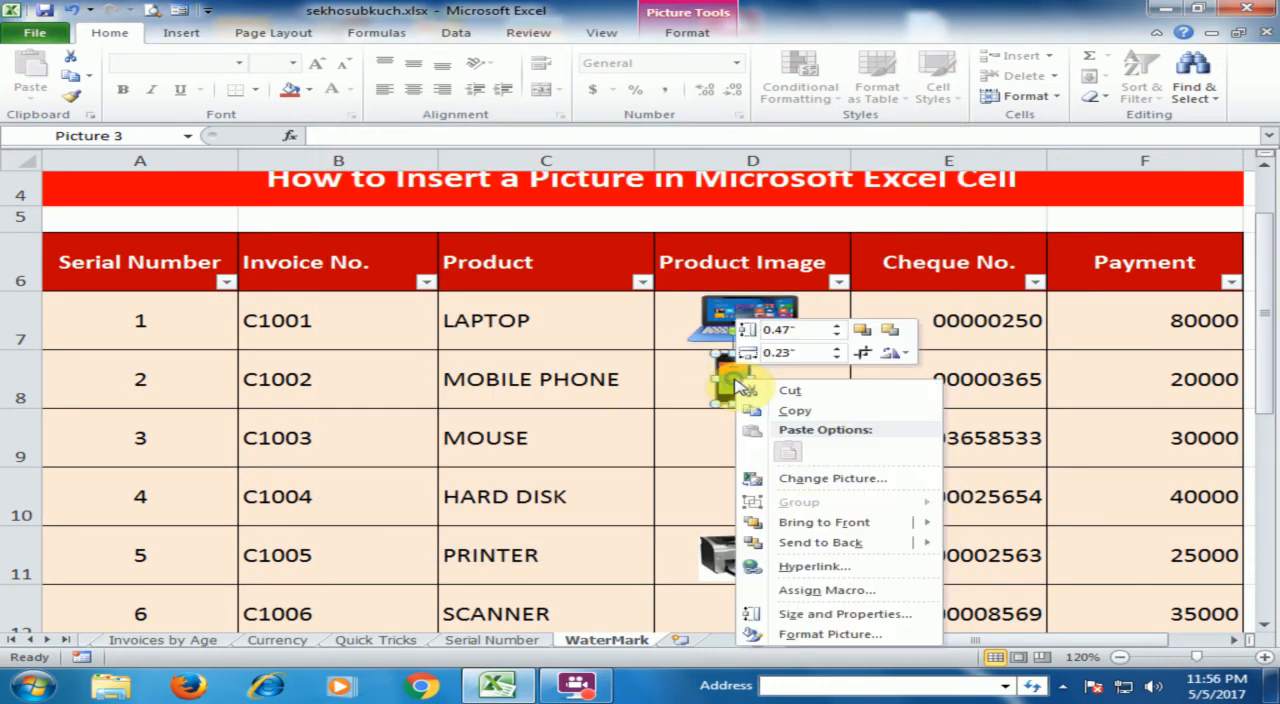
click(793, 641)
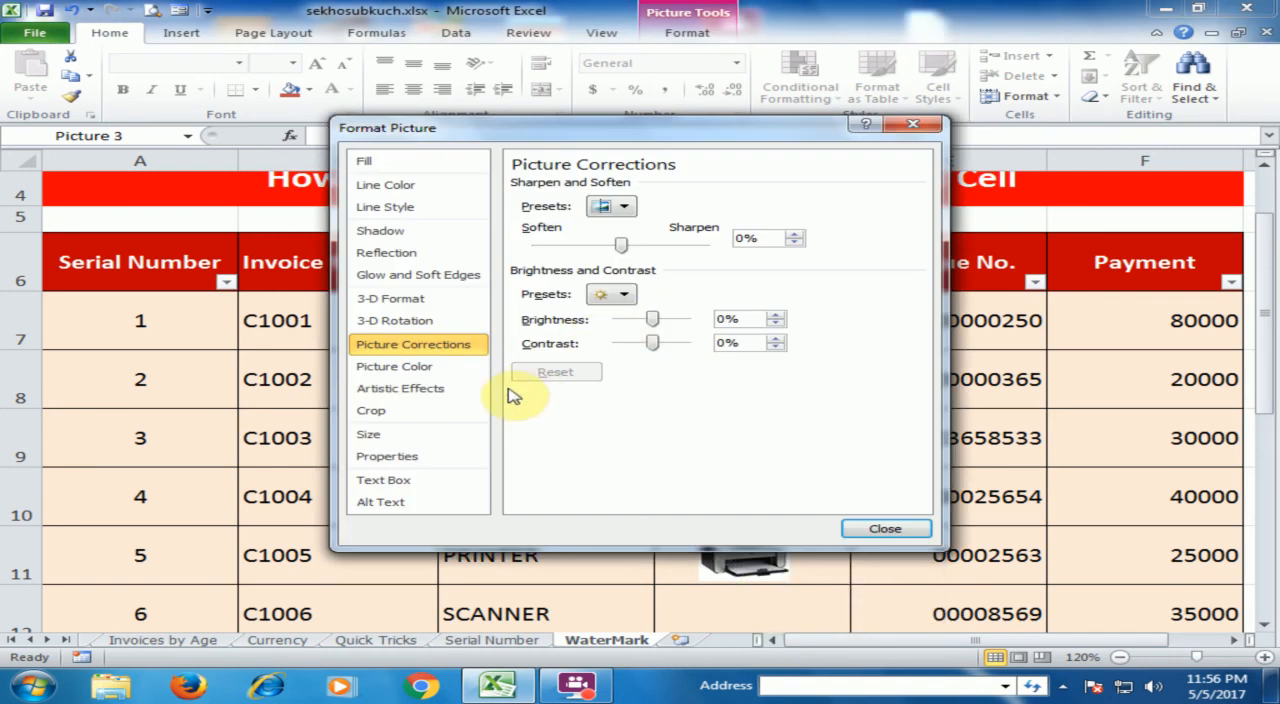
click(415, 456)
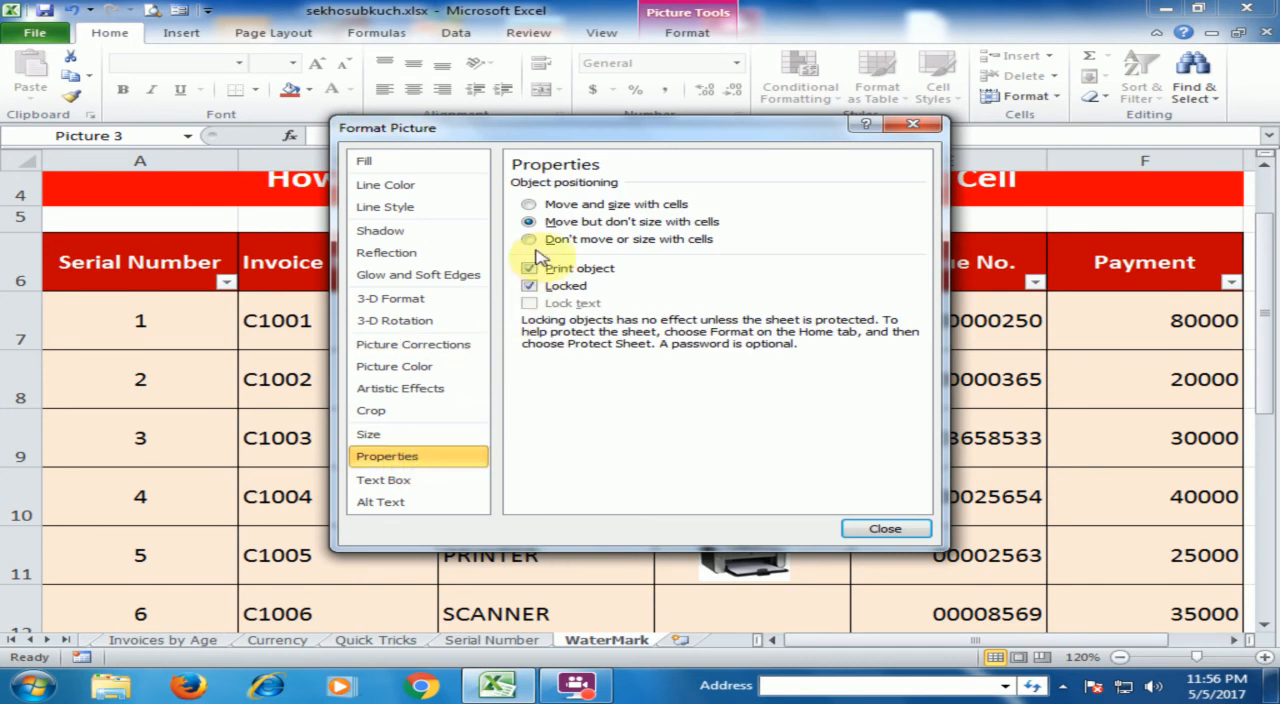
click(531, 205)
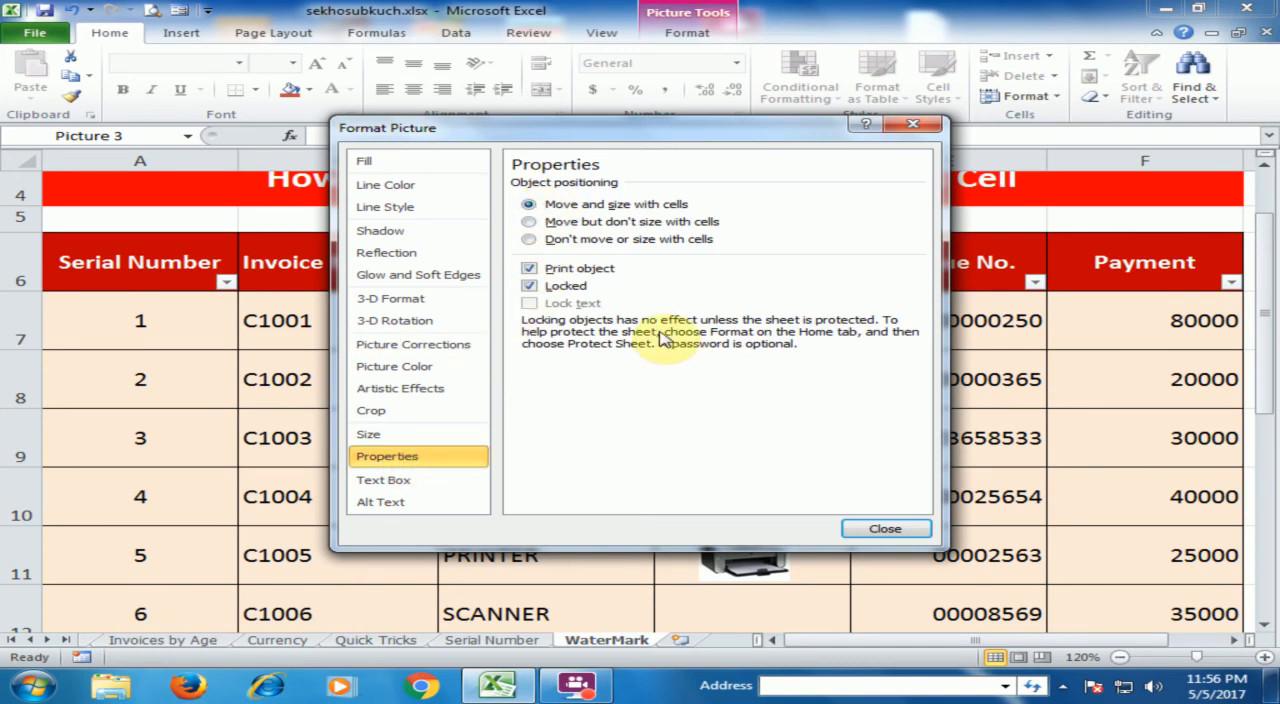
click(866, 532)
Set the object positioning of the printer picture in D11 to Move and size with cells
click(735, 556)
right_click(733, 565)
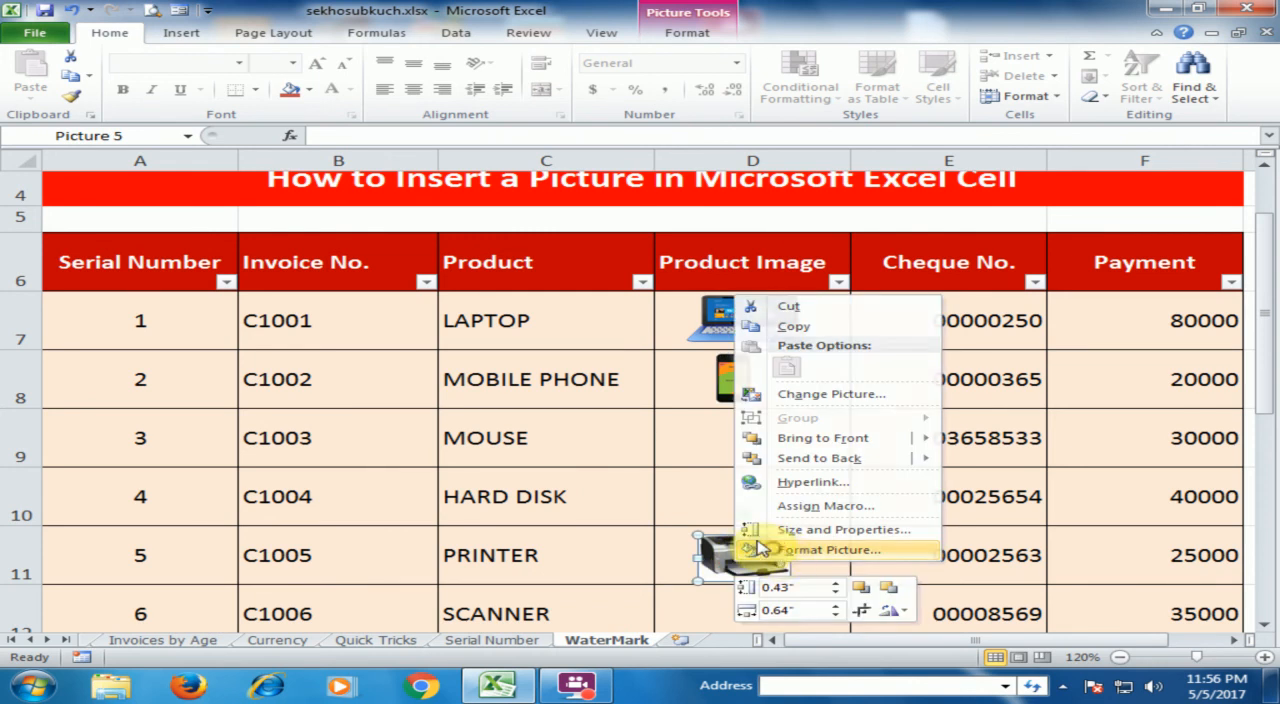
click(779, 553)
click(408, 455)
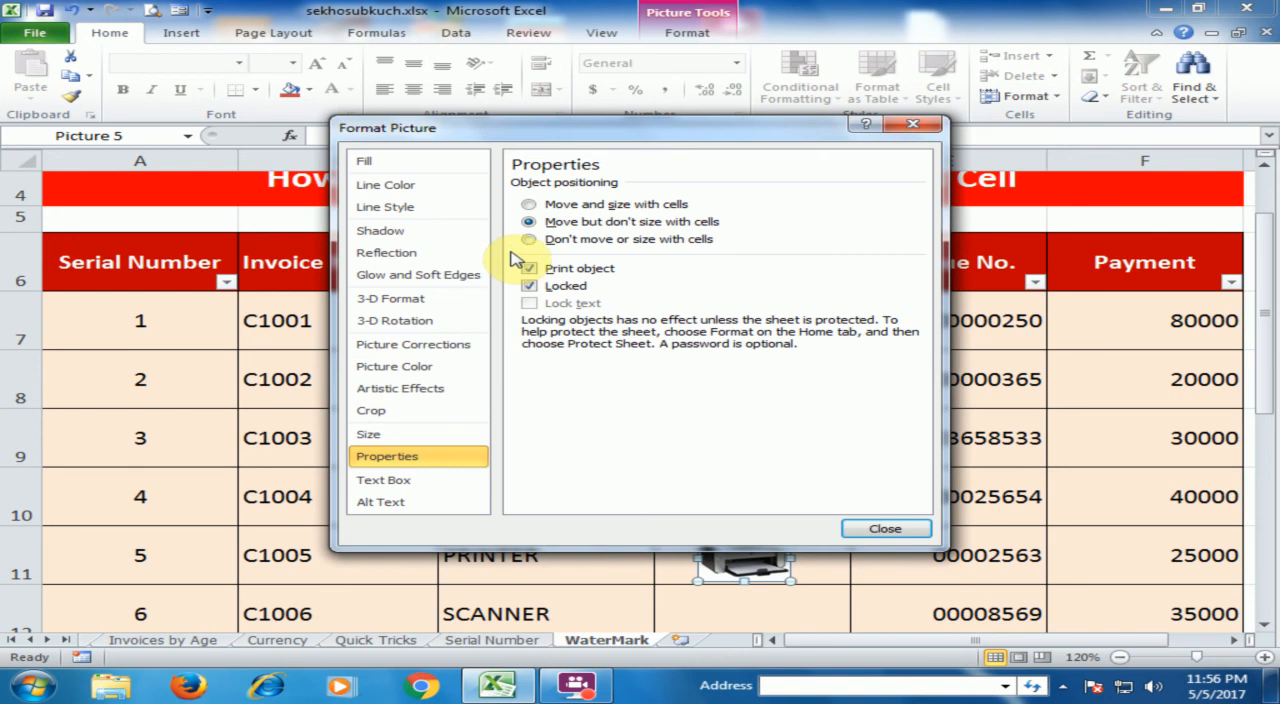
click(529, 204)
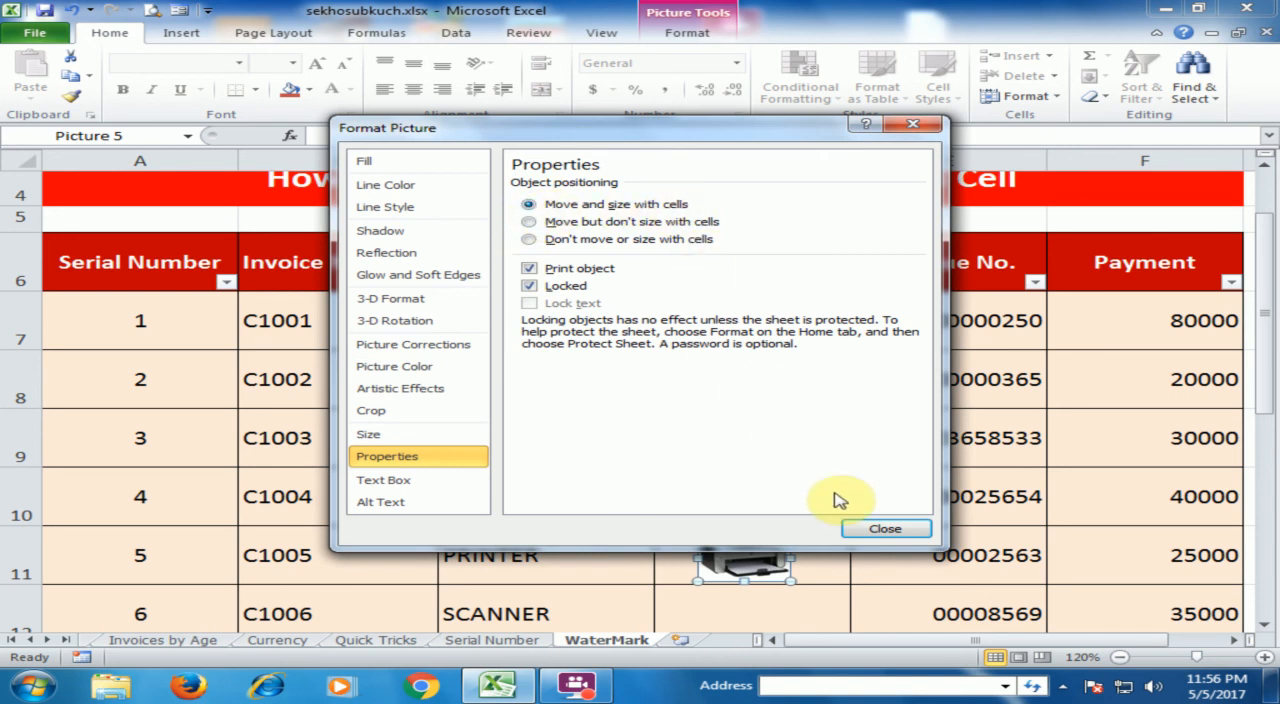
click(866, 532)
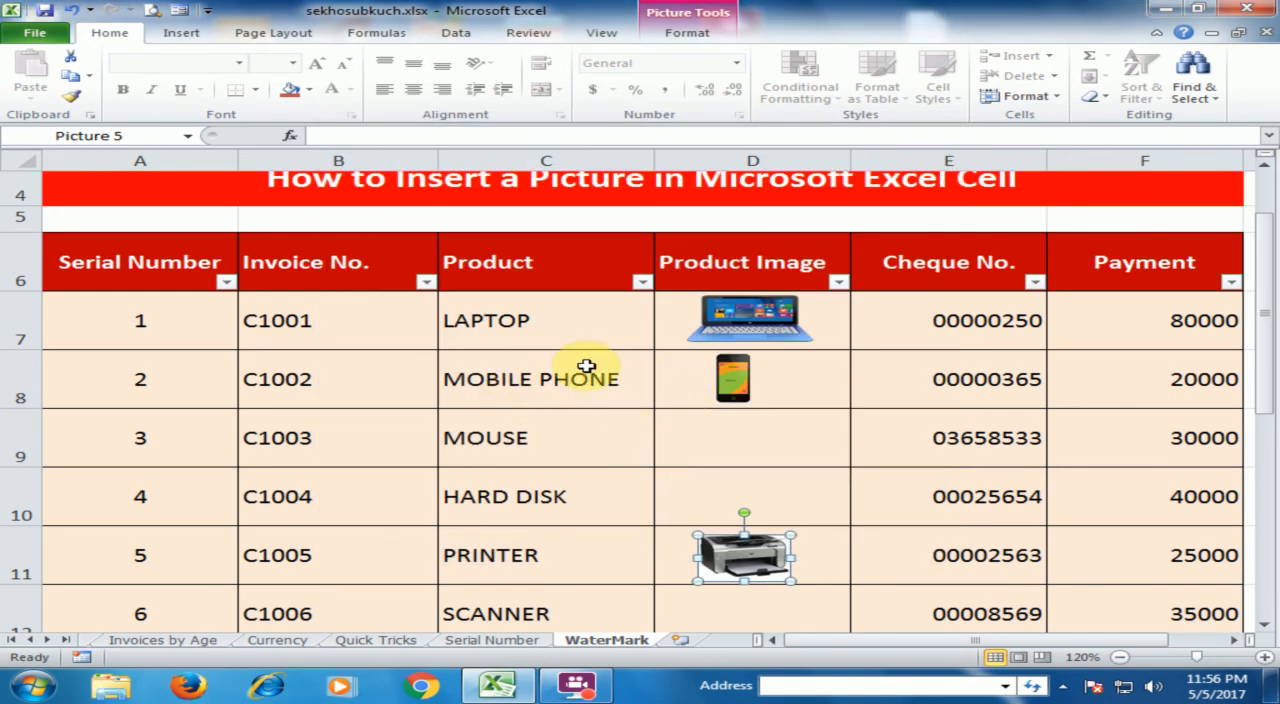
Filter the Product column to only HARD DISK, LAPTOP, MONITOR and PRINTER
click(641, 282)
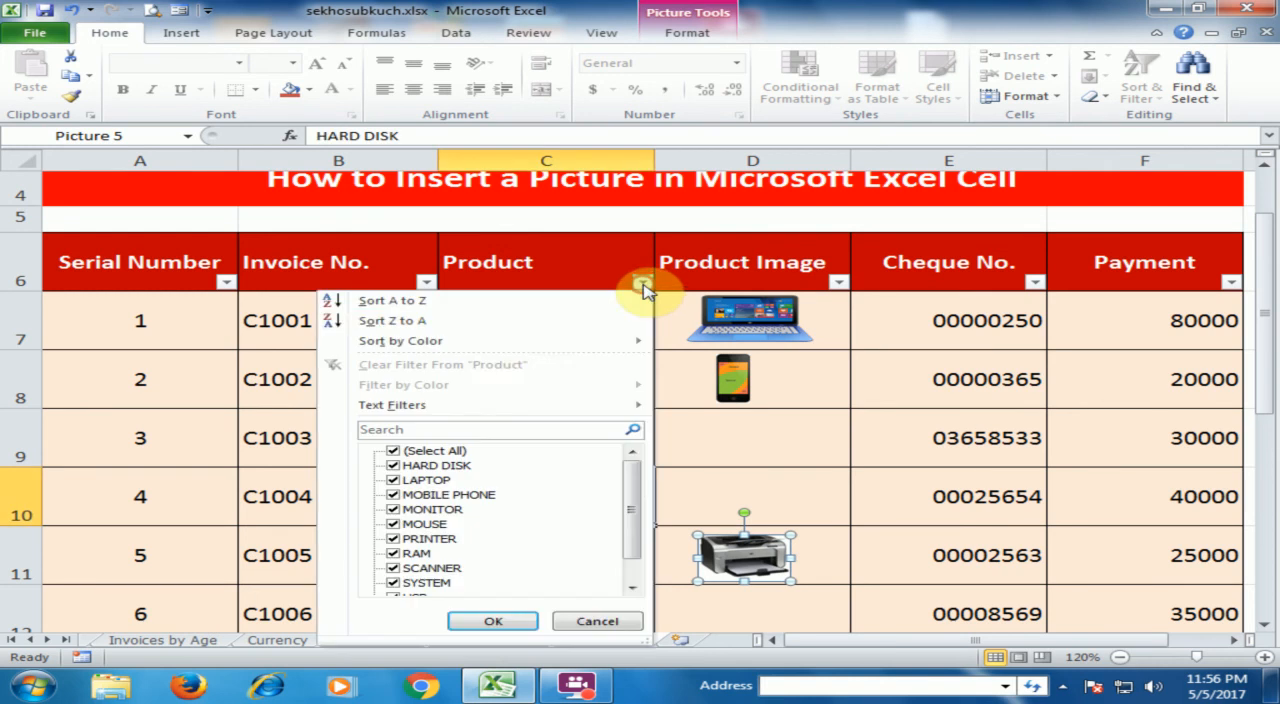
click(393, 451)
click(392, 466)
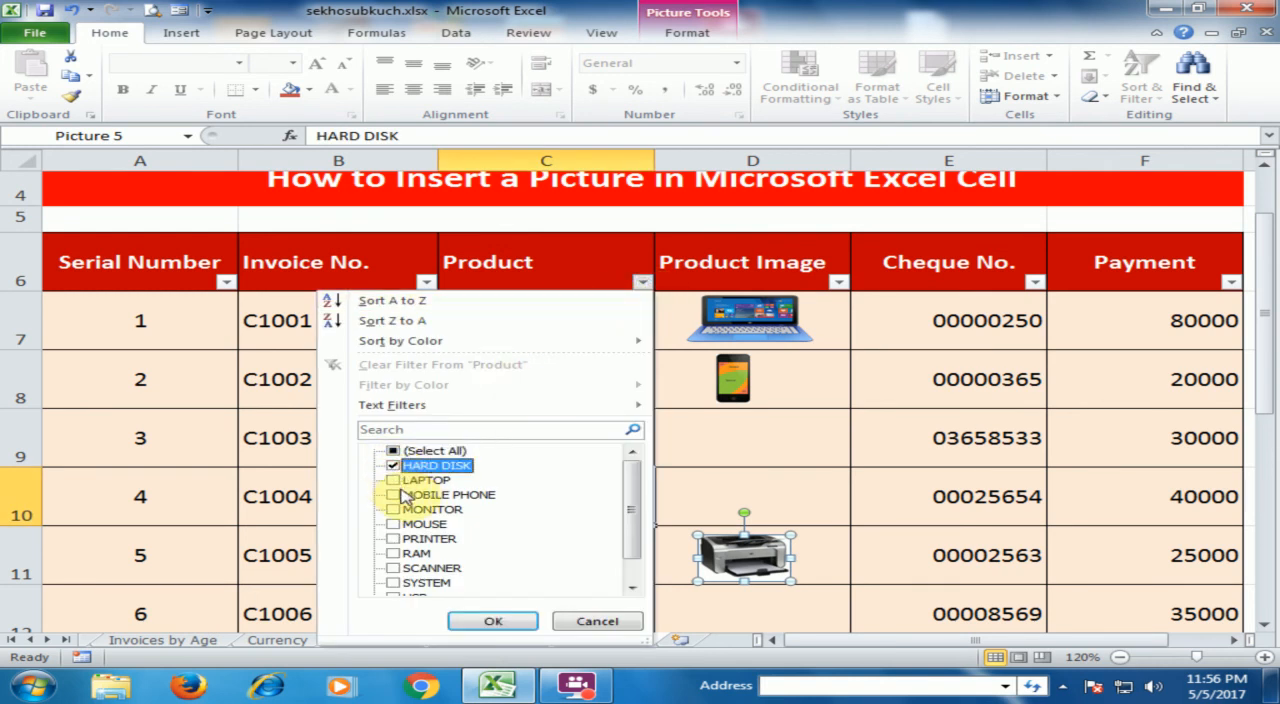
click(393, 480)
click(393, 509)
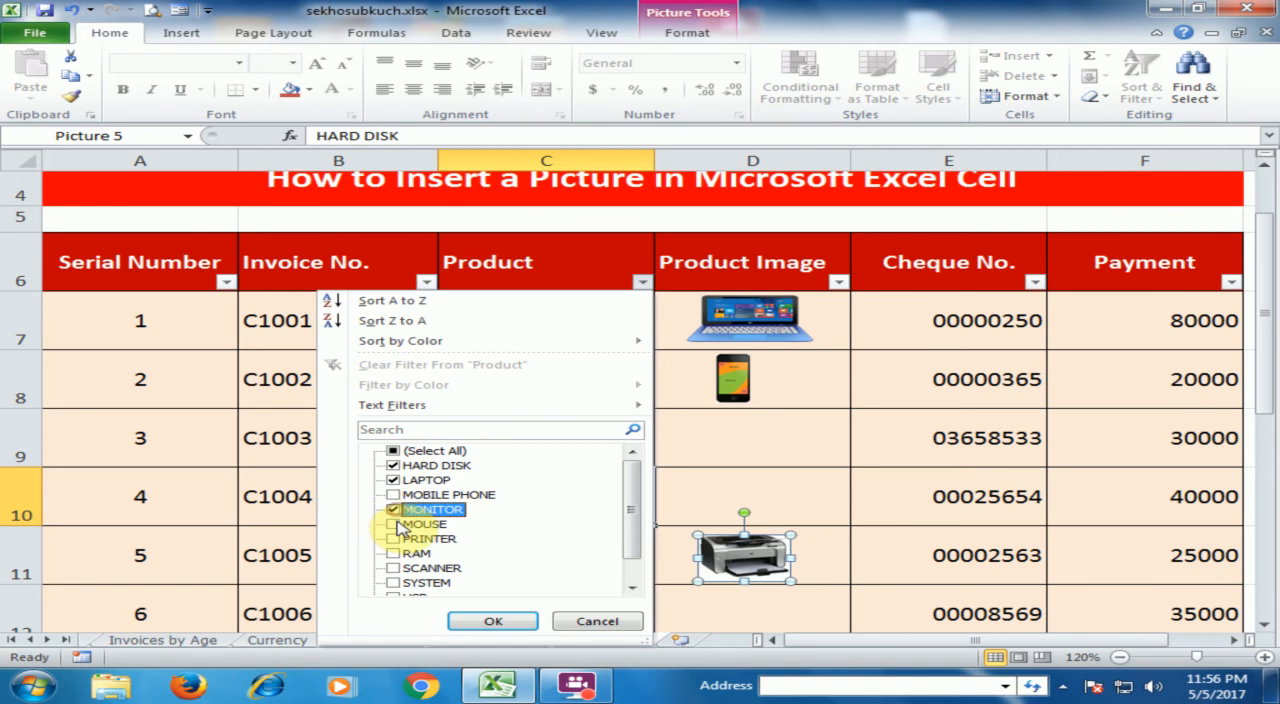
click(393, 538)
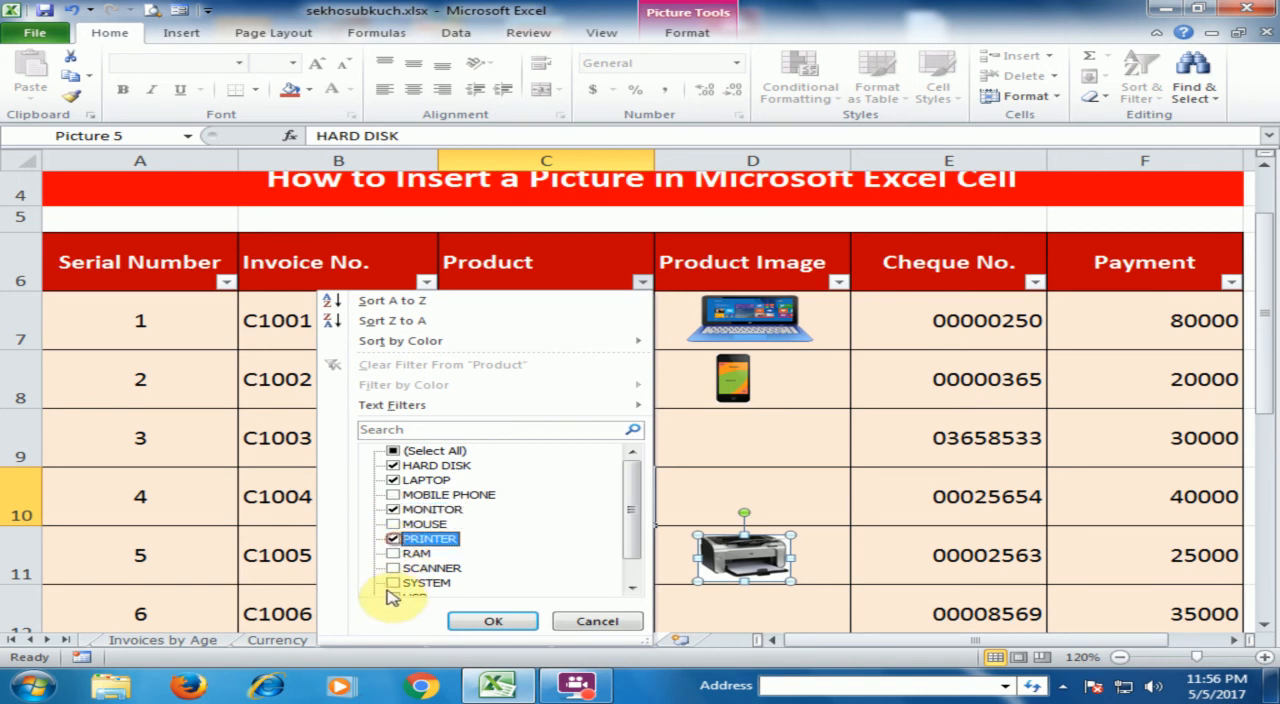
click(491, 617)
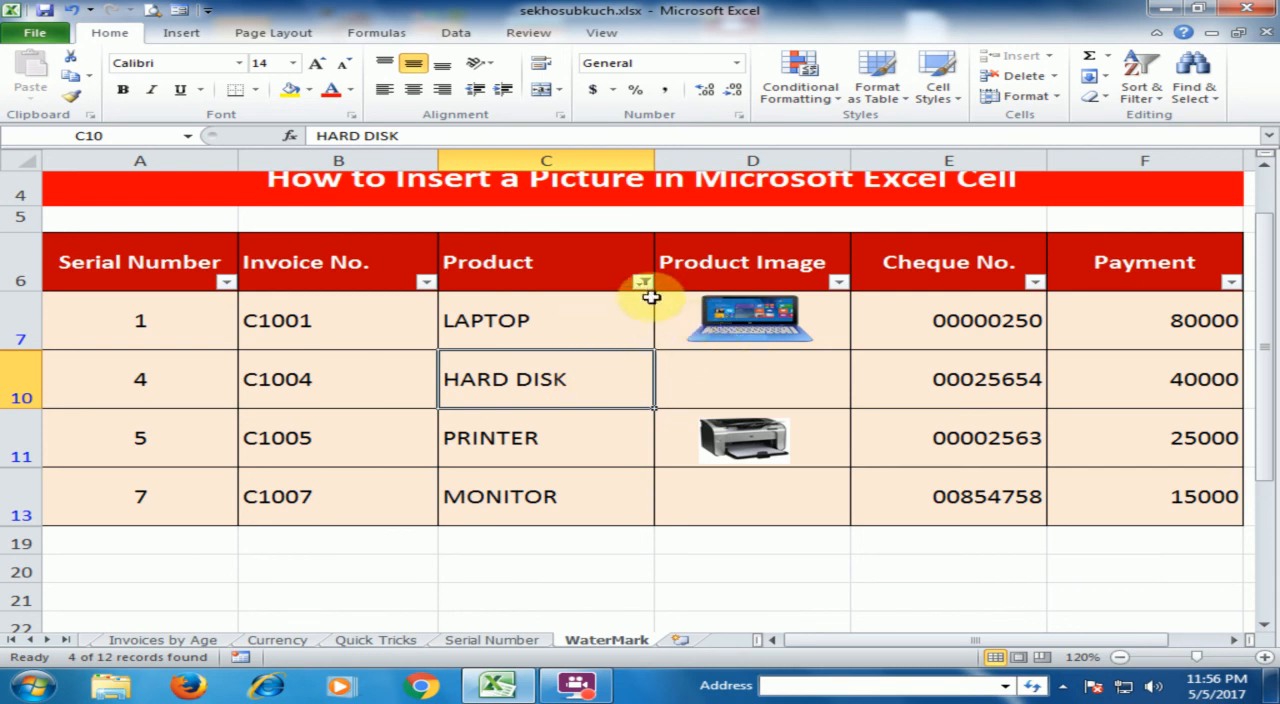
Change the Product filter to exclude LAPTOP and include MOBILE PHONE
click(641, 283)
click(393, 480)
click(393, 494)
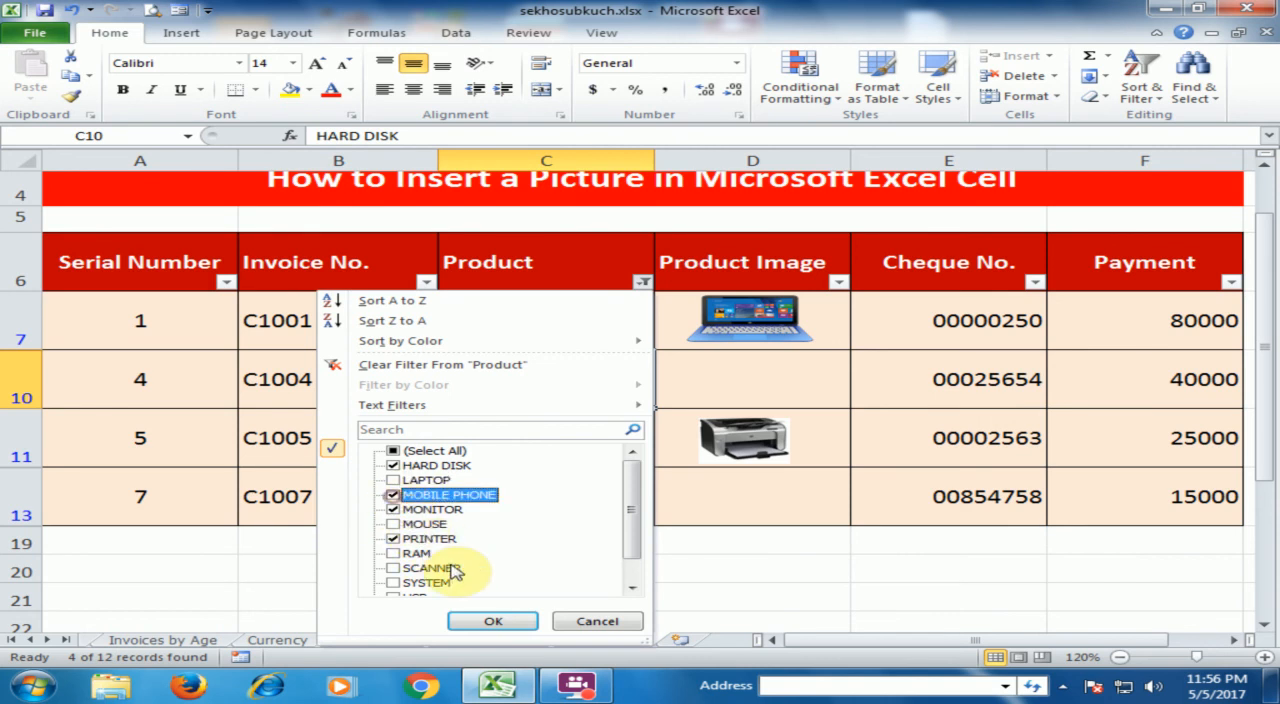
click(495, 628)
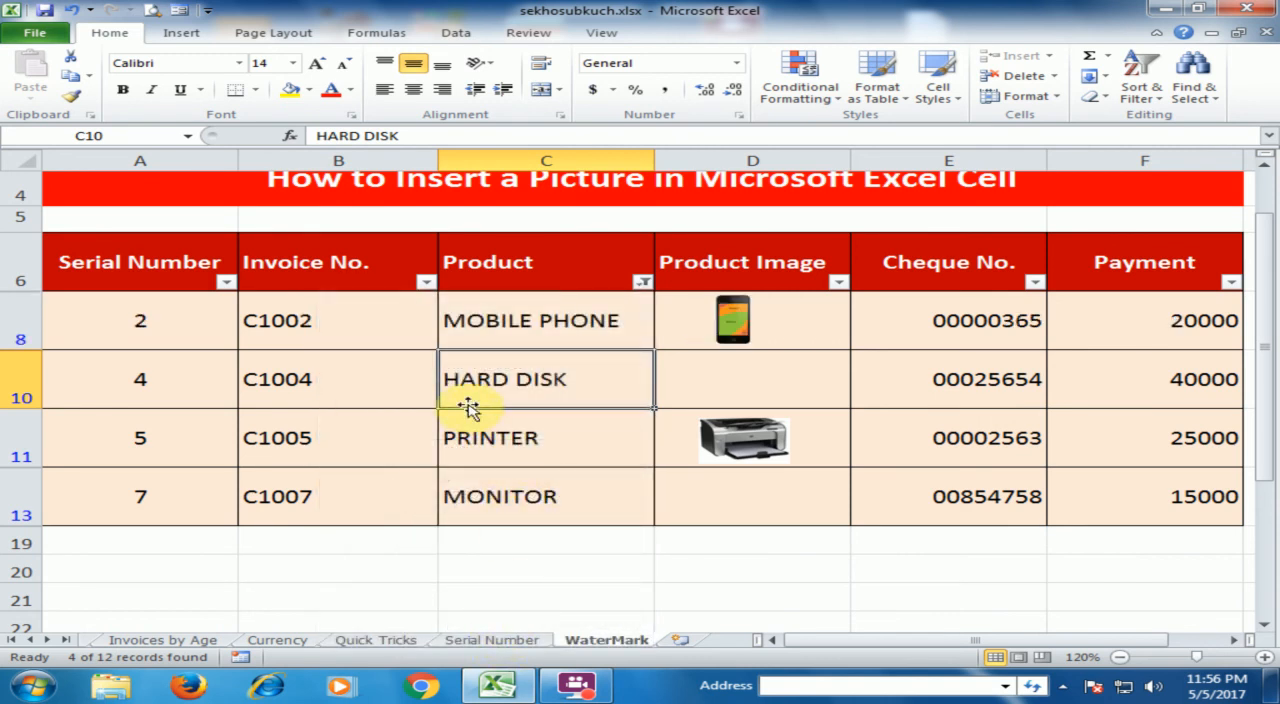
Change the Product filter to exclude MOBILE PHONE and include MOUSE and RAM
click(641, 283)
click(393, 494)
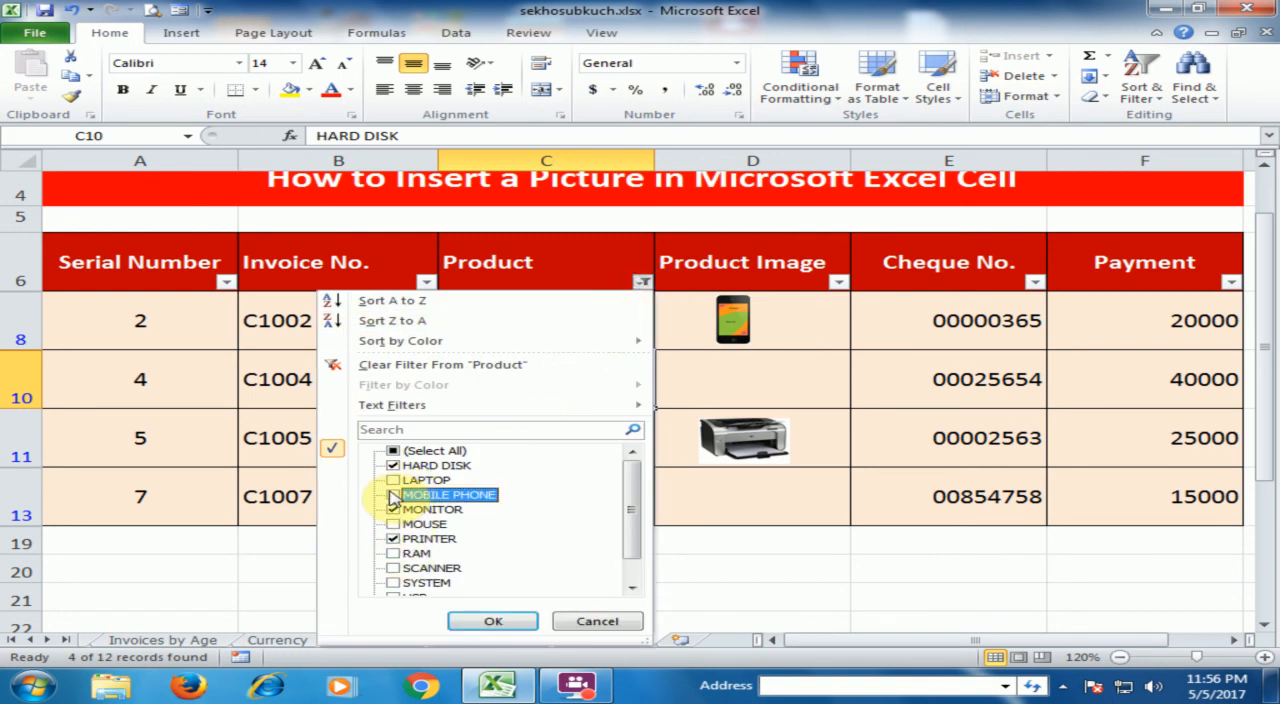
click(393, 524)
click(393, 553)
click(505, 625)
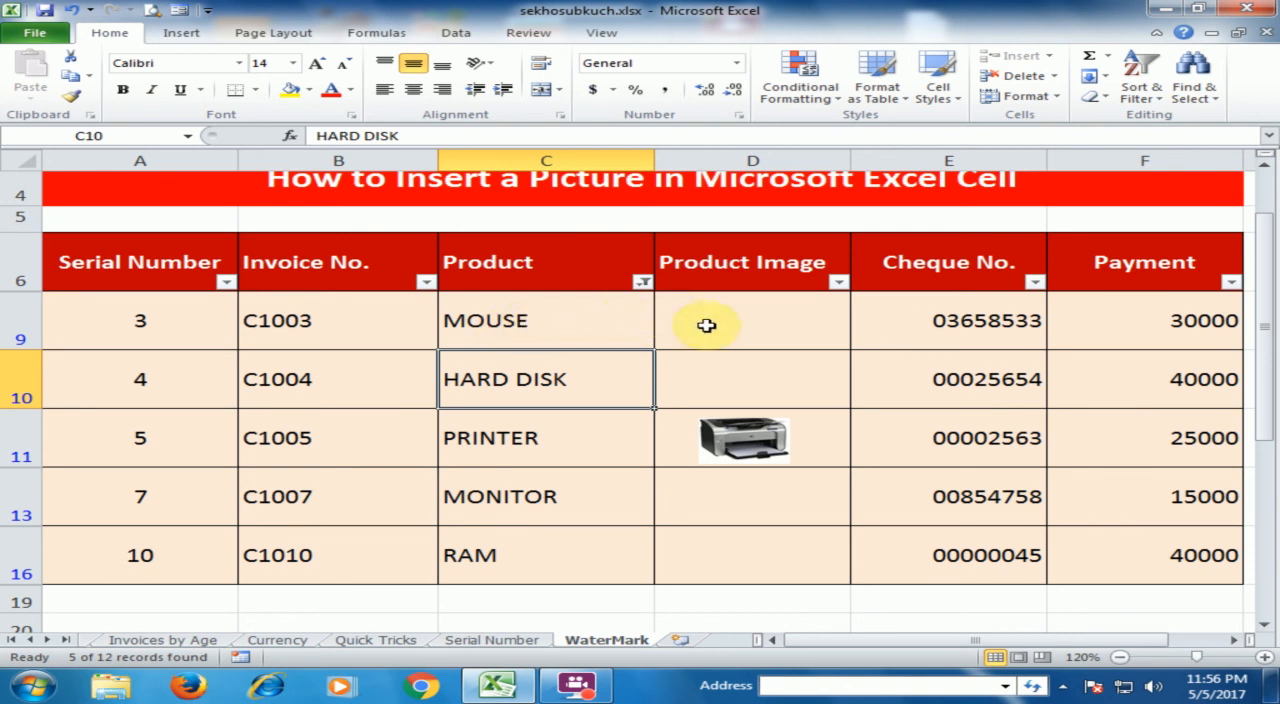
Add LAPTOP and MOBILE PHONE back to the Product filter
click(641, 282)
click(393, 480)
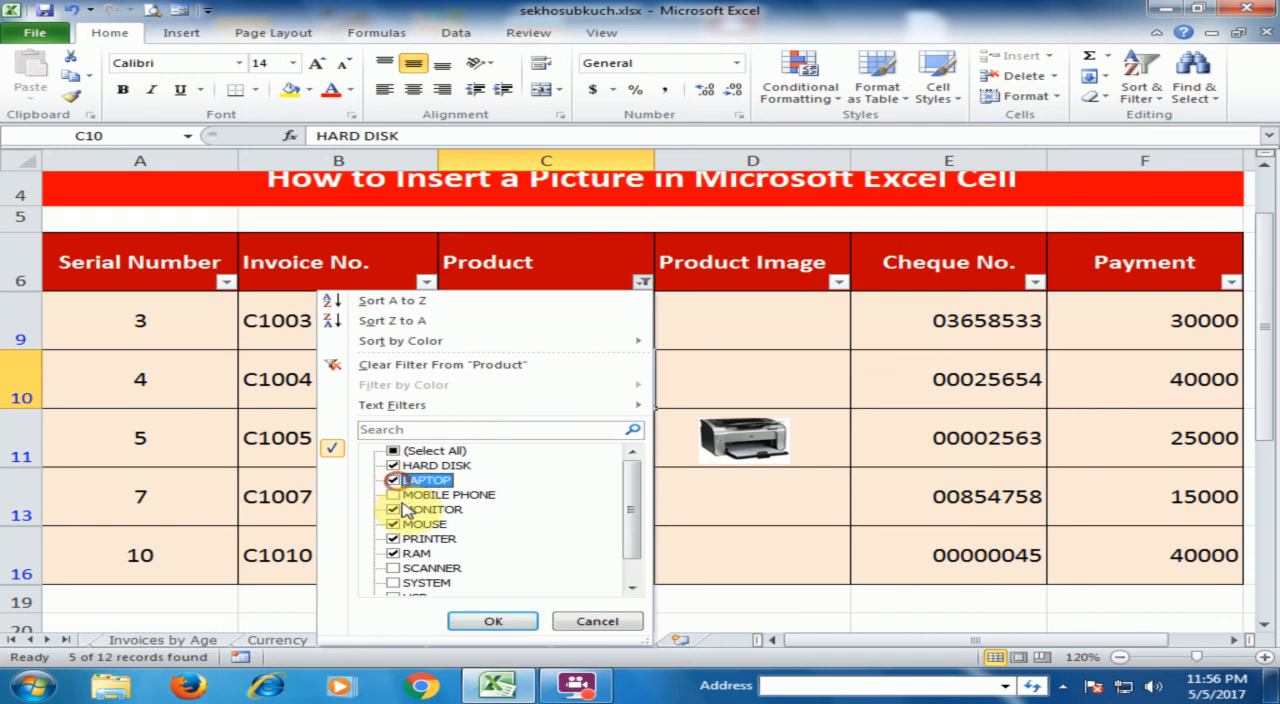
click(394, 495)
click(512, 619)
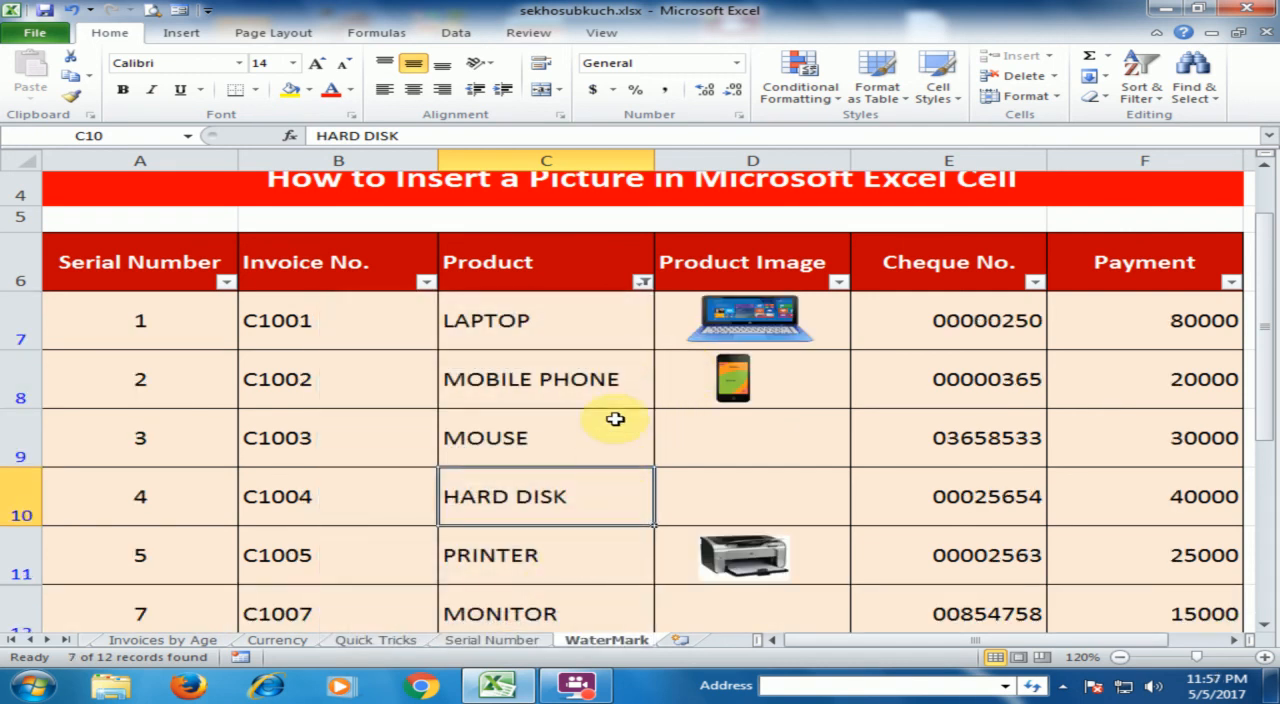
Hide row 8 with the MOBILE PHONE entry in the filtered table
click(10, 391)
right_click(10, 391)
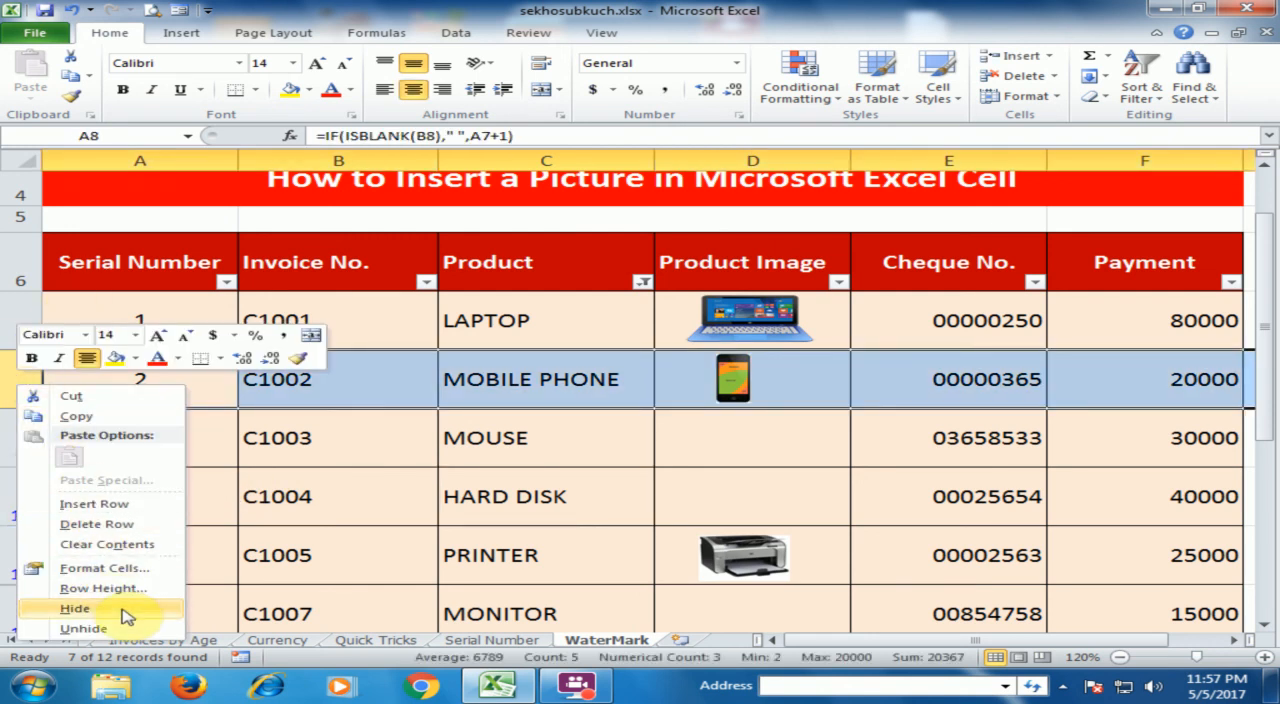
click(76, 608)
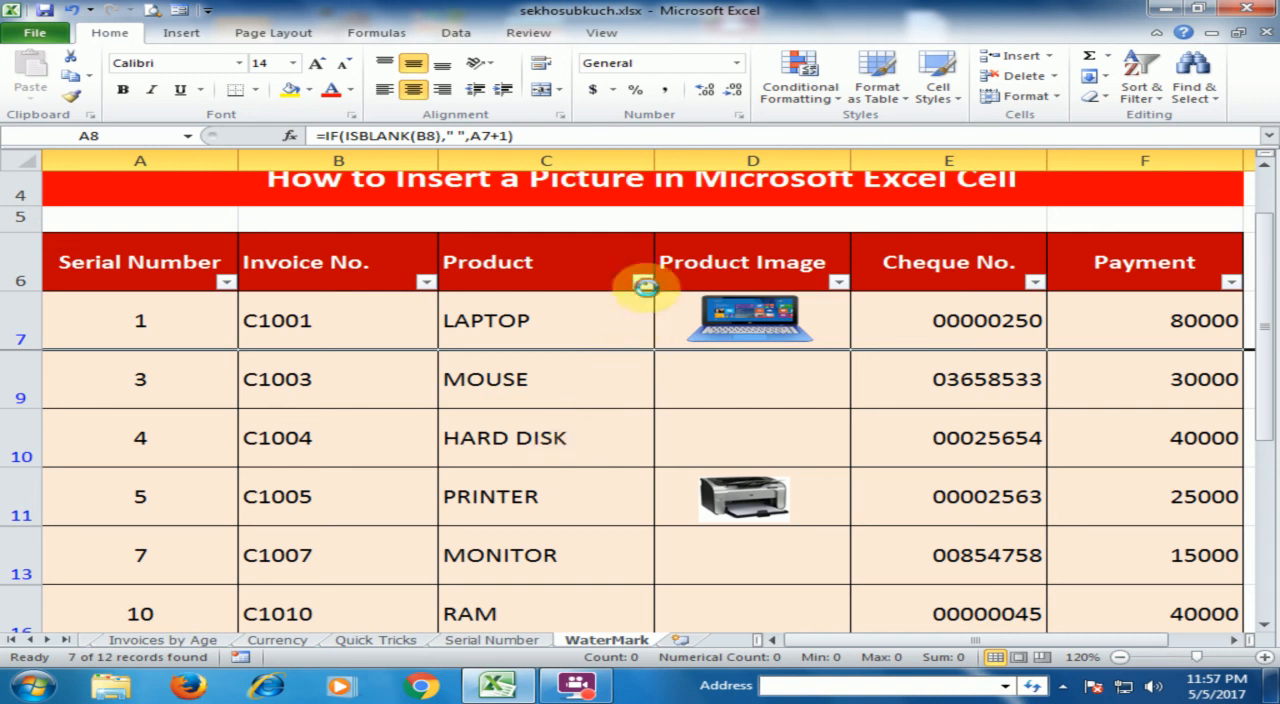
Reset the Product filter to select all products so every row shows again
click(641, 282)
click(400, 451)
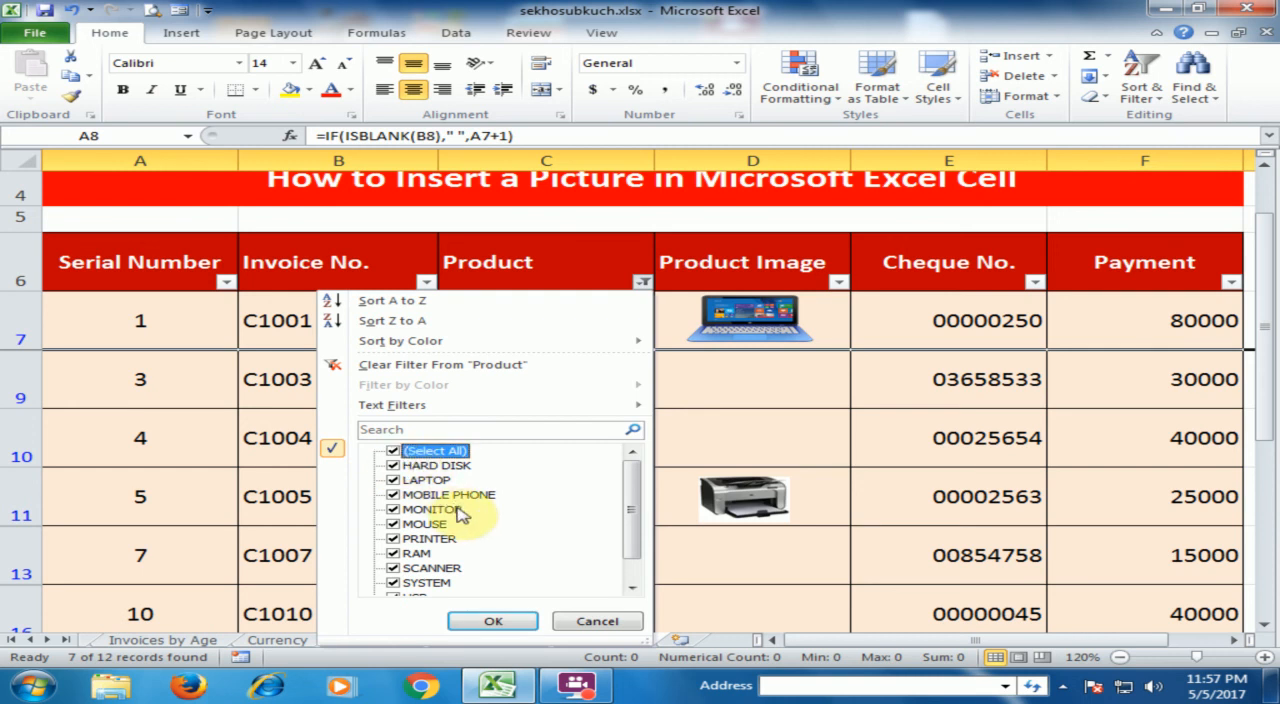
click(489, 622)
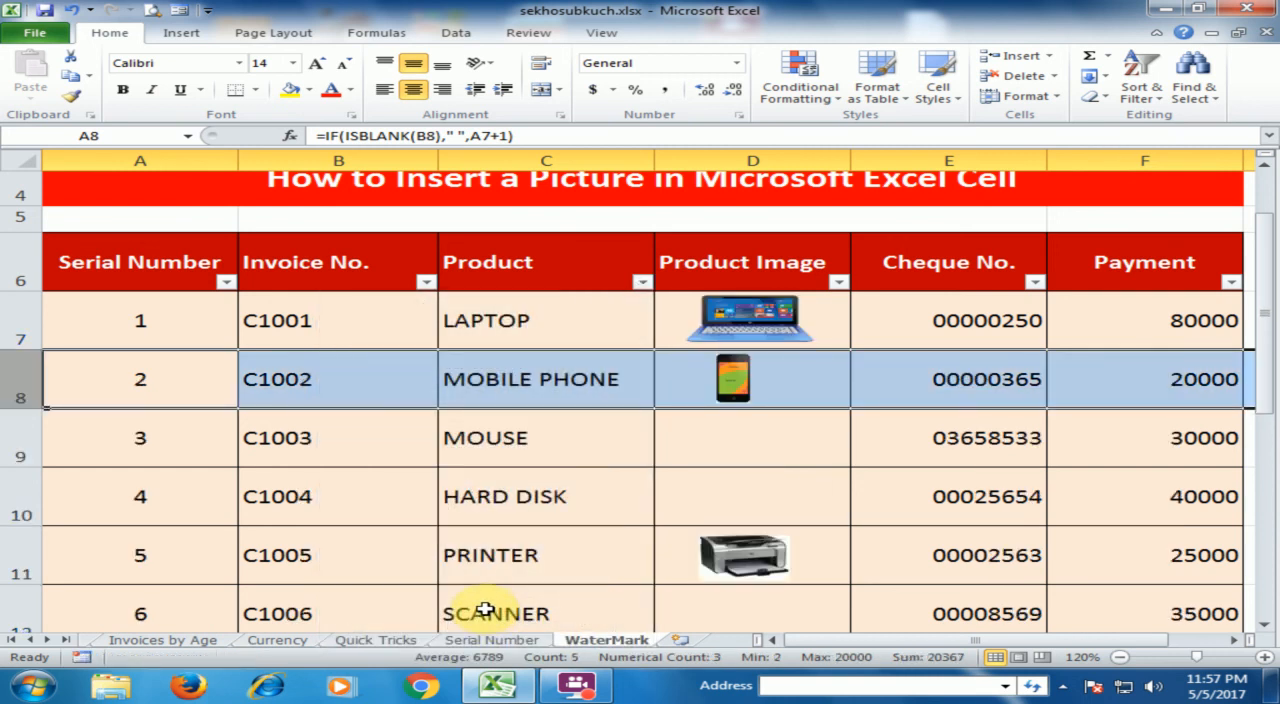